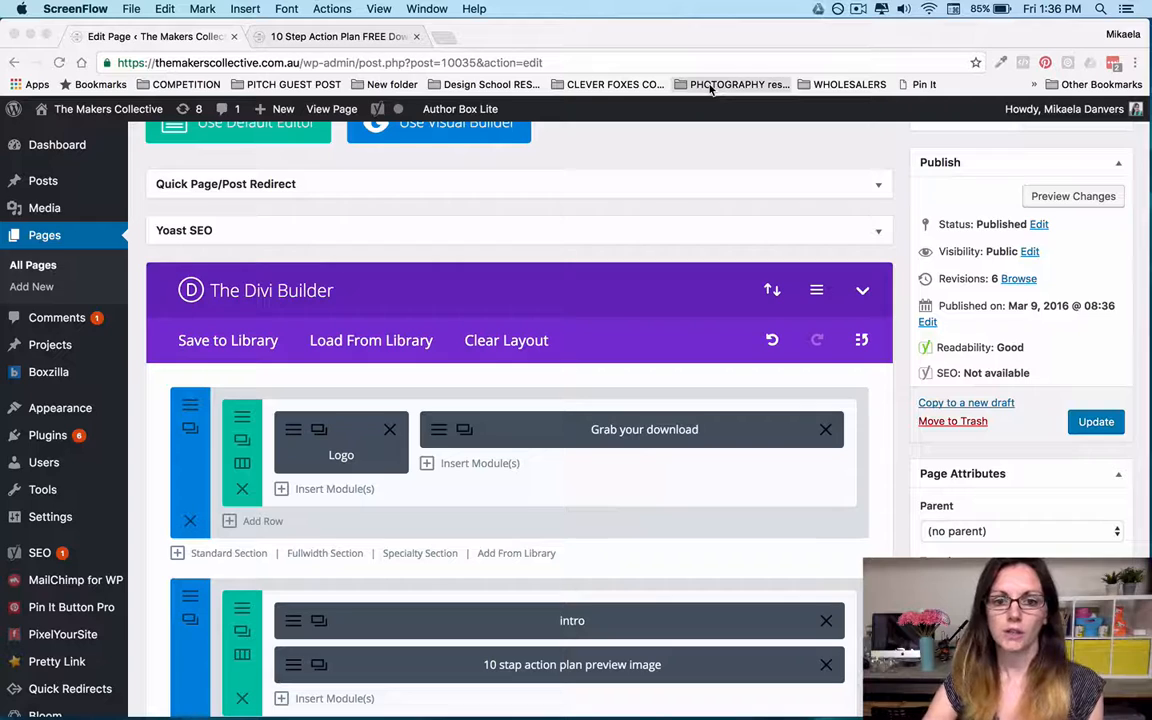
# Look over the page's builder layout and its preview, and enable the Visual Builder for the 10 Step Action Plan FREE Download page.
pyautogui.scroll(-3, 625, 321)
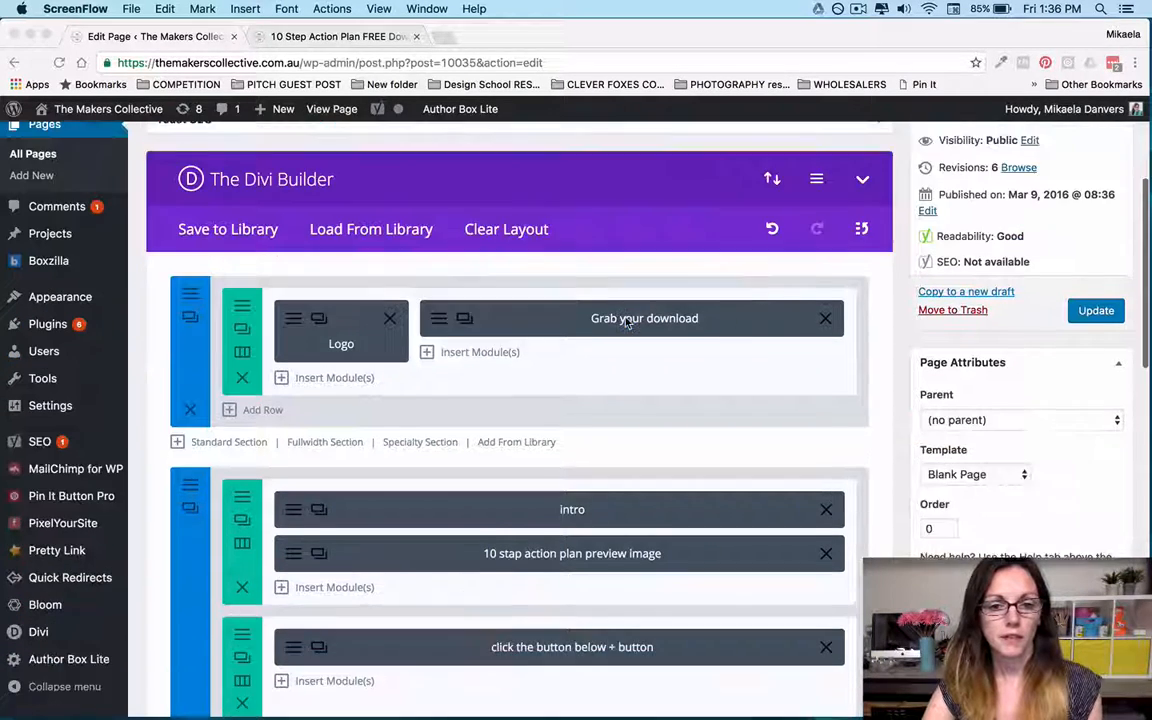
pyautogui.scroll(-2, 627, 322)
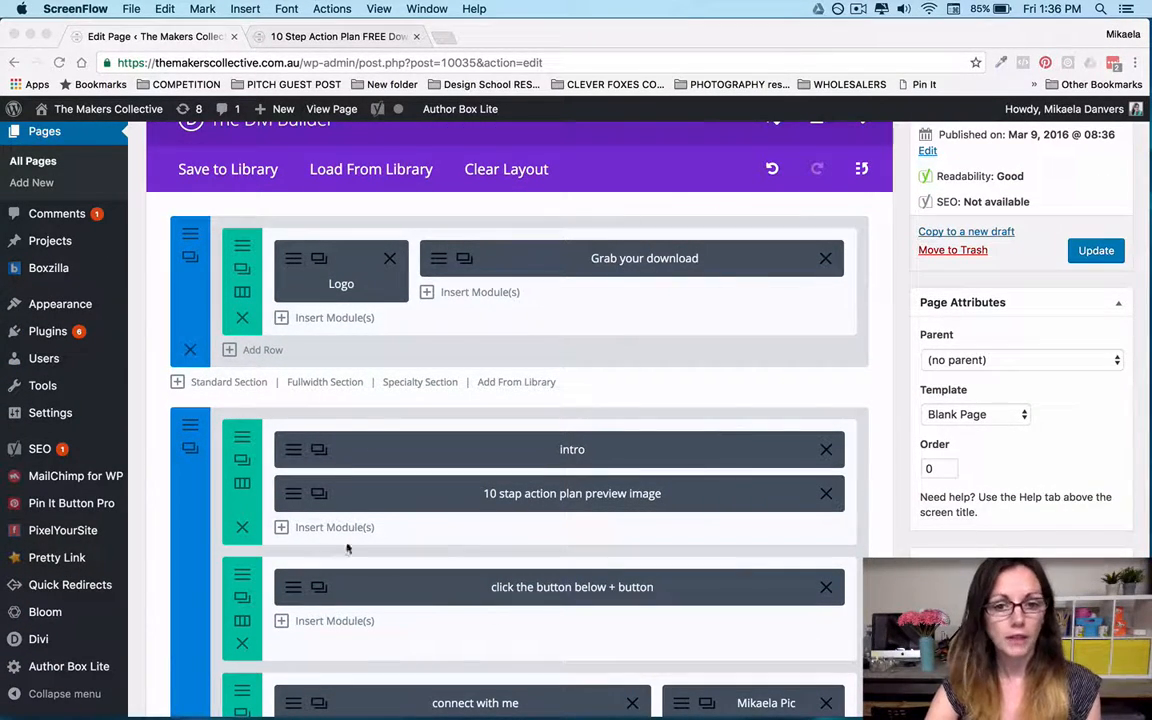
pyautogui.scroll(-5, 637, 488)
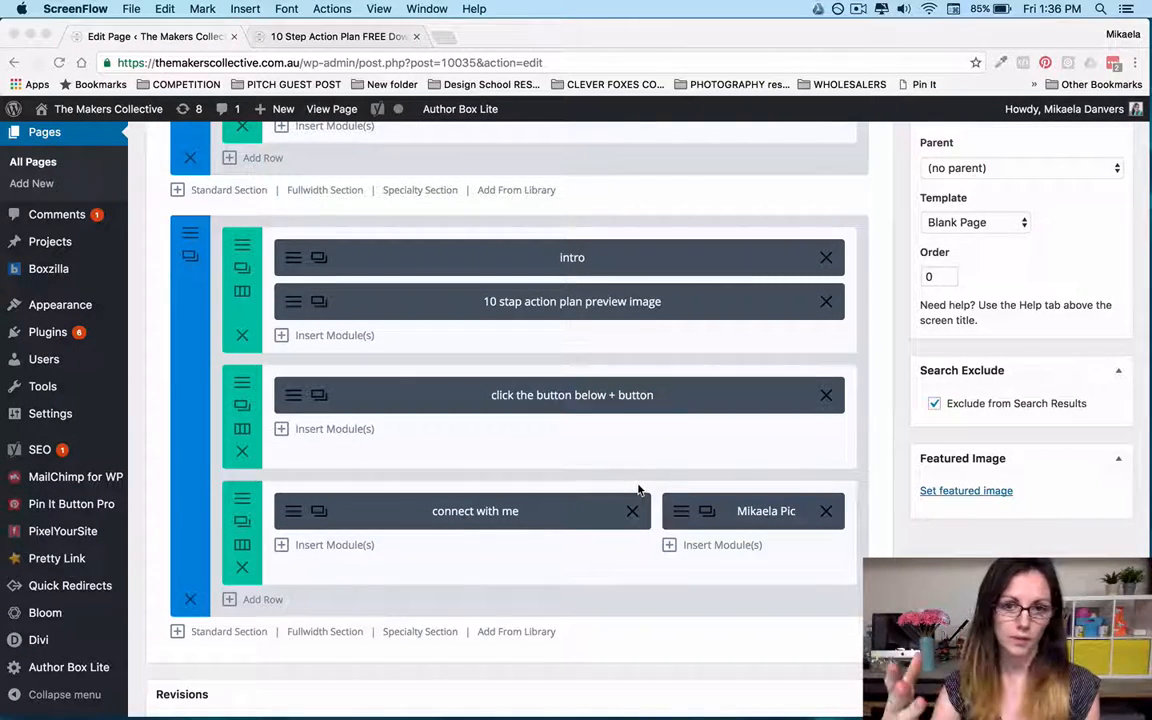
pyautogui.scroll(10, 600, 370)
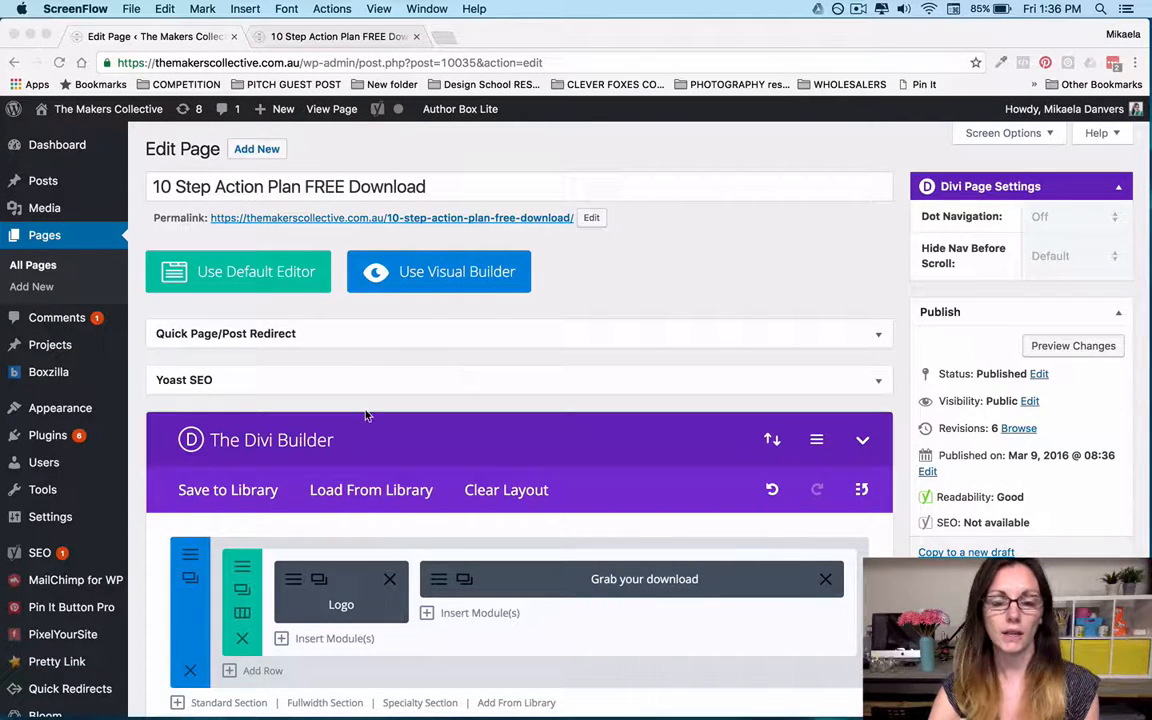
pyautogui.click(340, 37)
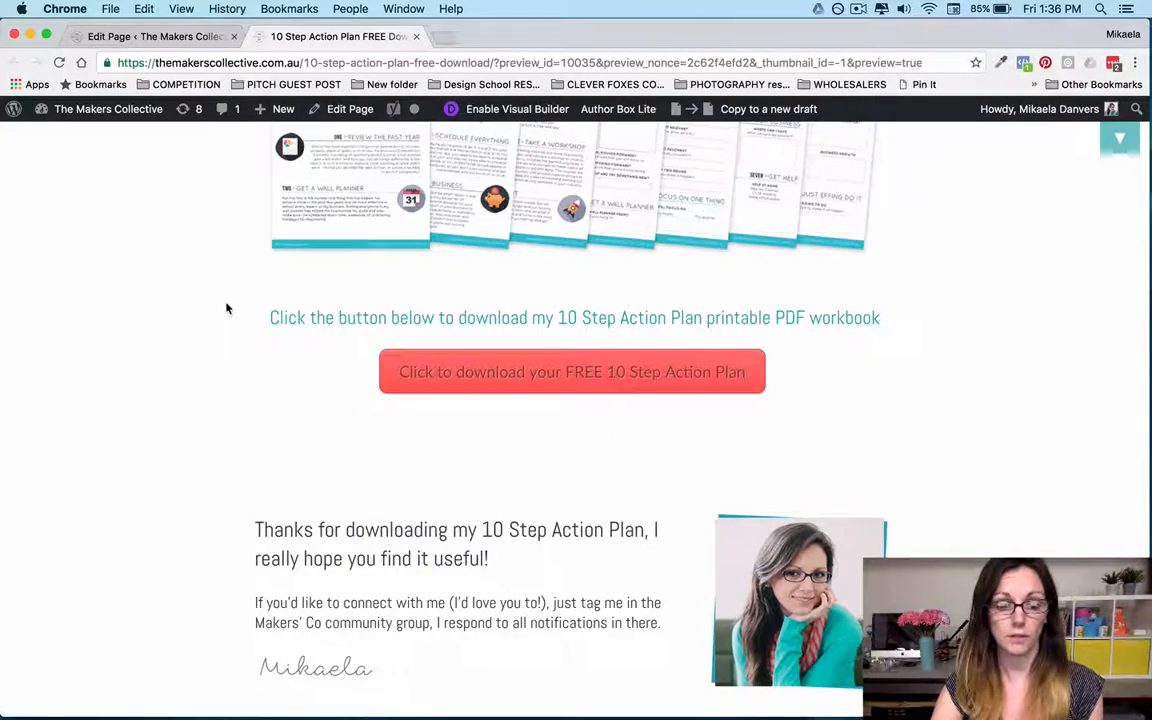
pyautogui.scroll(10, 227, 309)
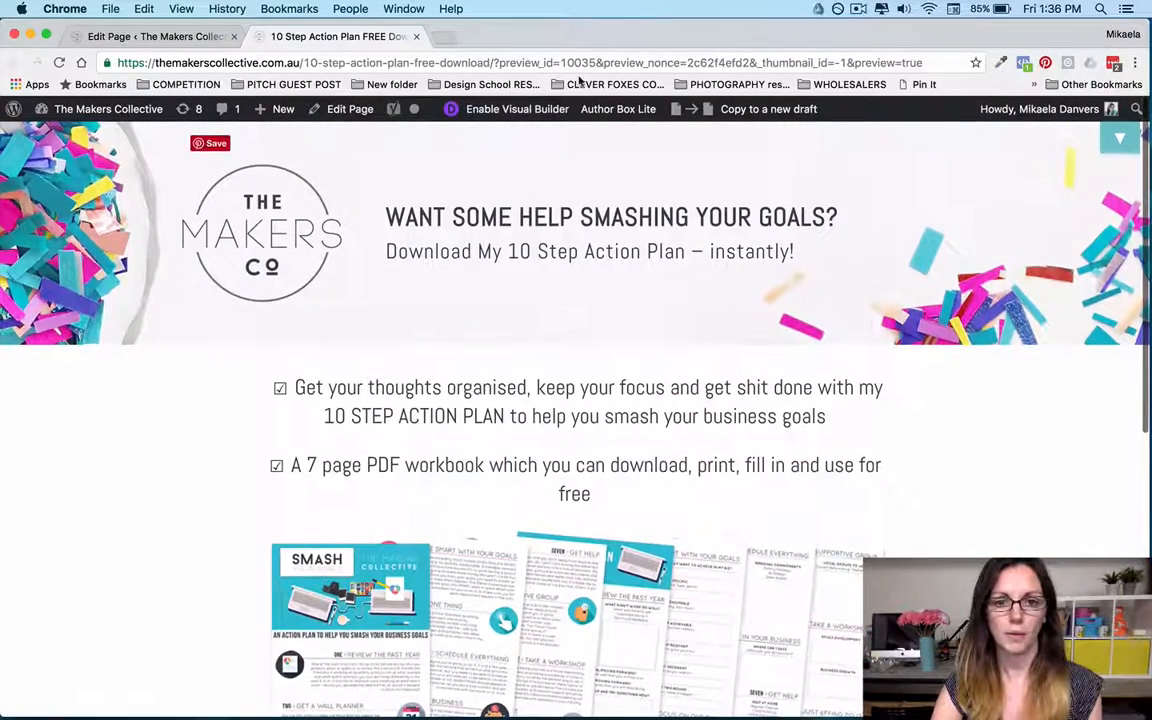
pyautogui.click(504, 110)
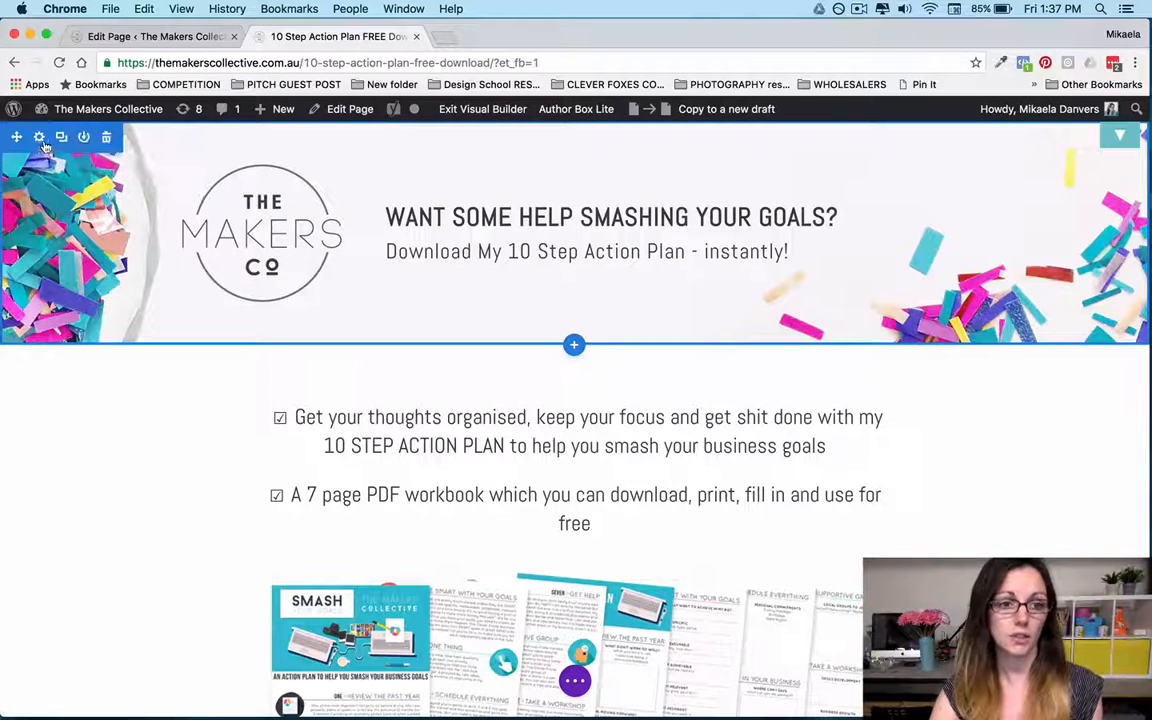
# Review and save the header section's general settings, and extend the section's bottom spacing to make the confetti banner taller.
pyautogui.click(40, 138)
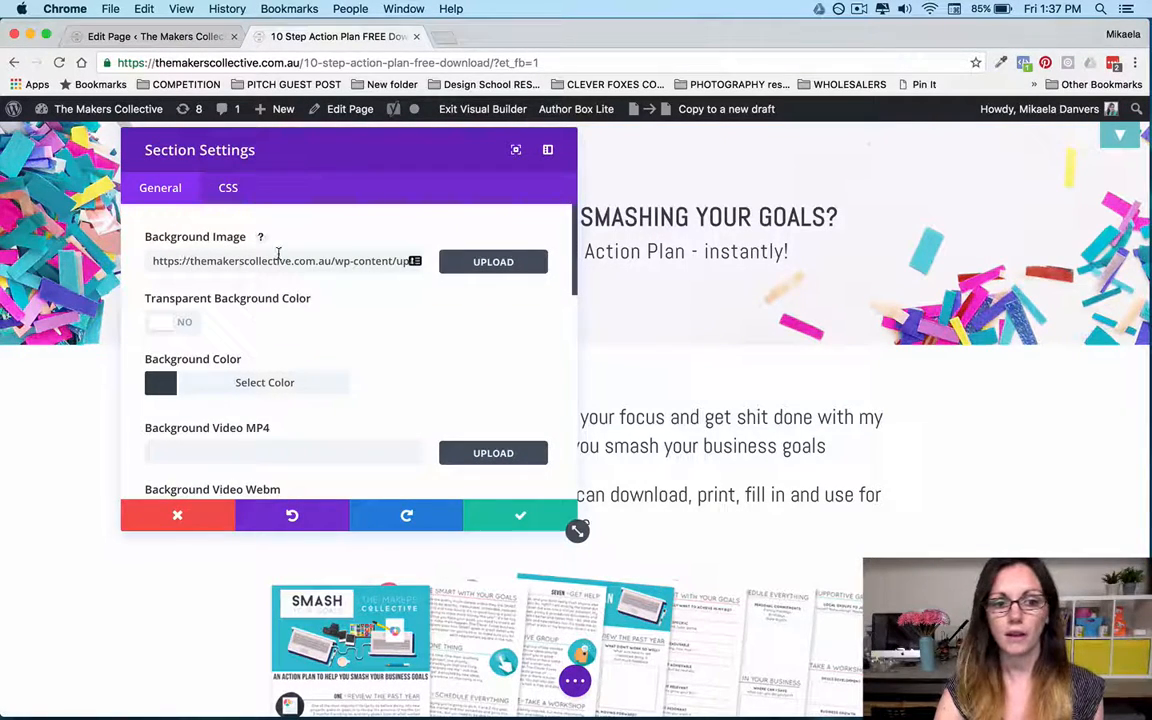
pyautogui.scroll(-5, 355, 374)
pyautogui.scroll(-10, 355, 374)
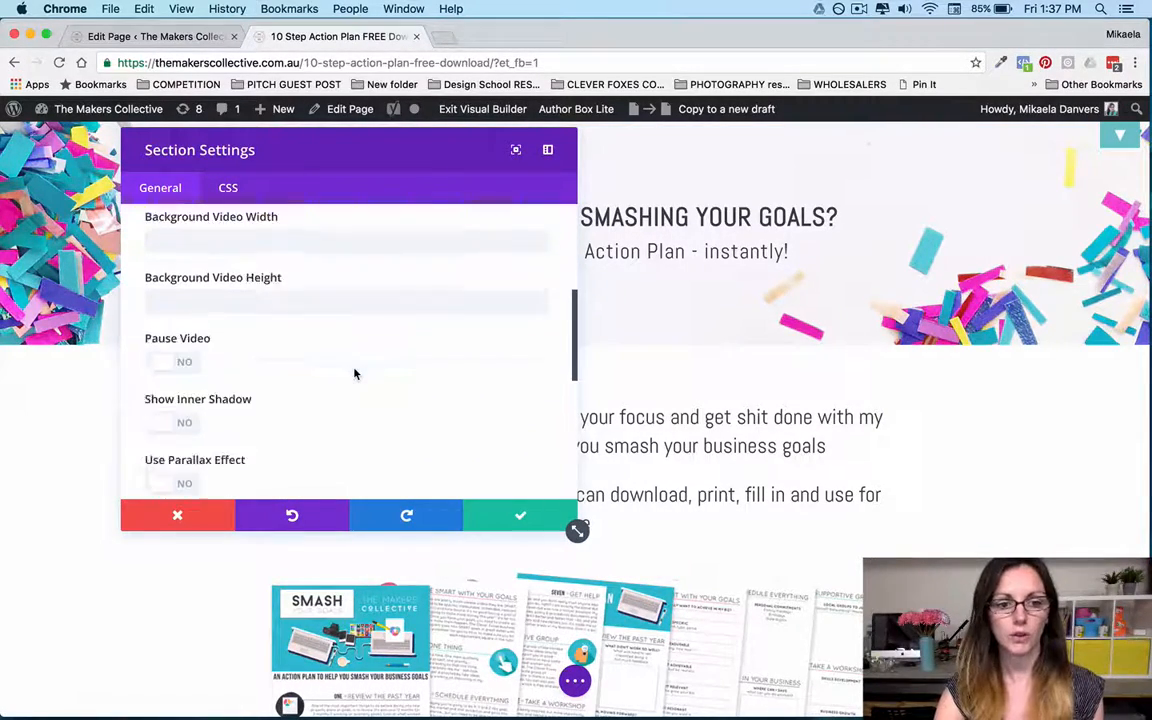
pyautogui.scroll(2, 352, 290)
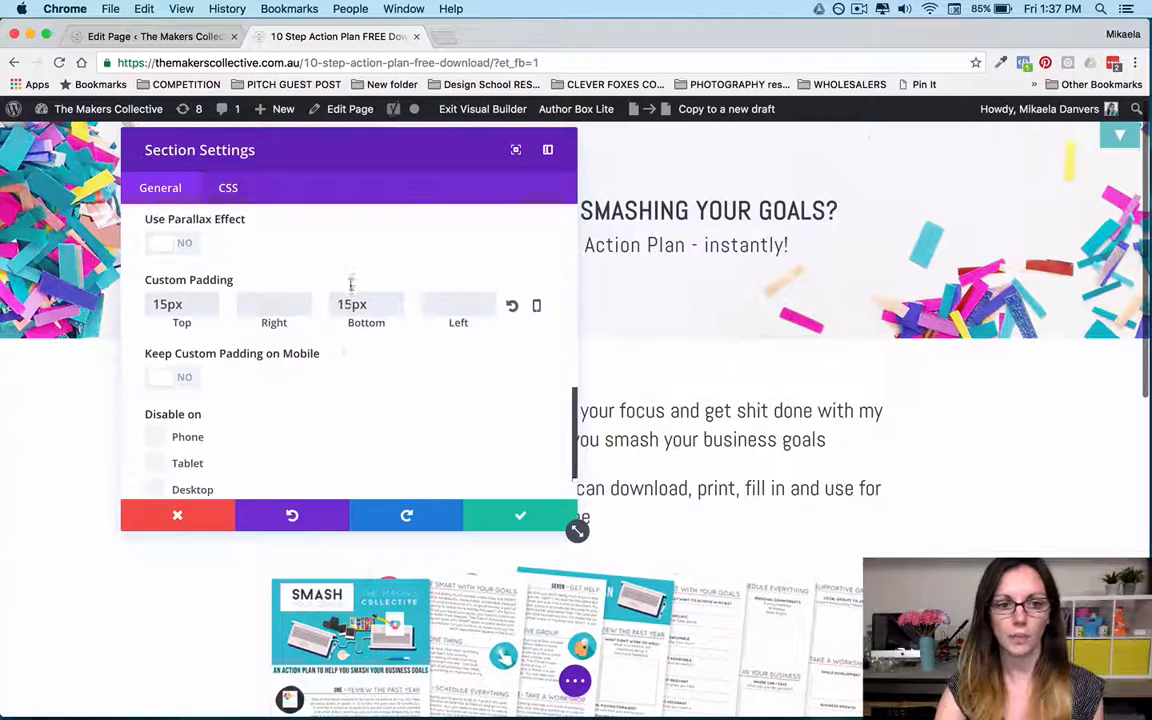
pyautogui.scroll(-2, 271, 299)
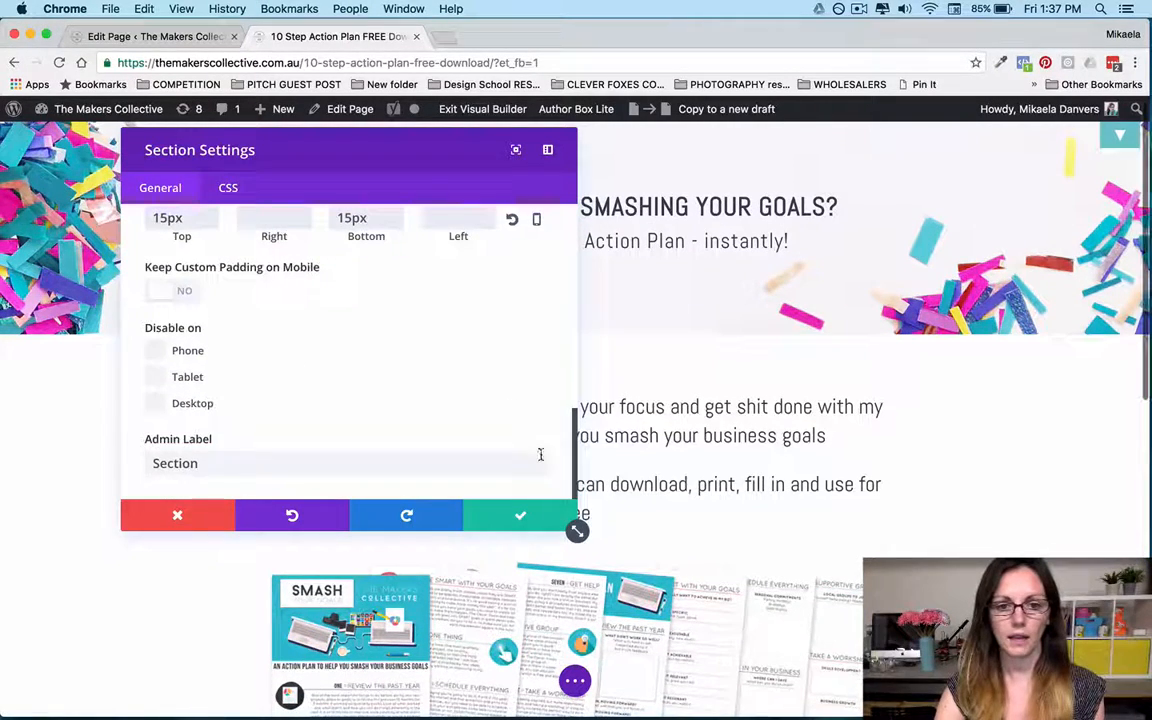
pyautogui.click(517, 520)
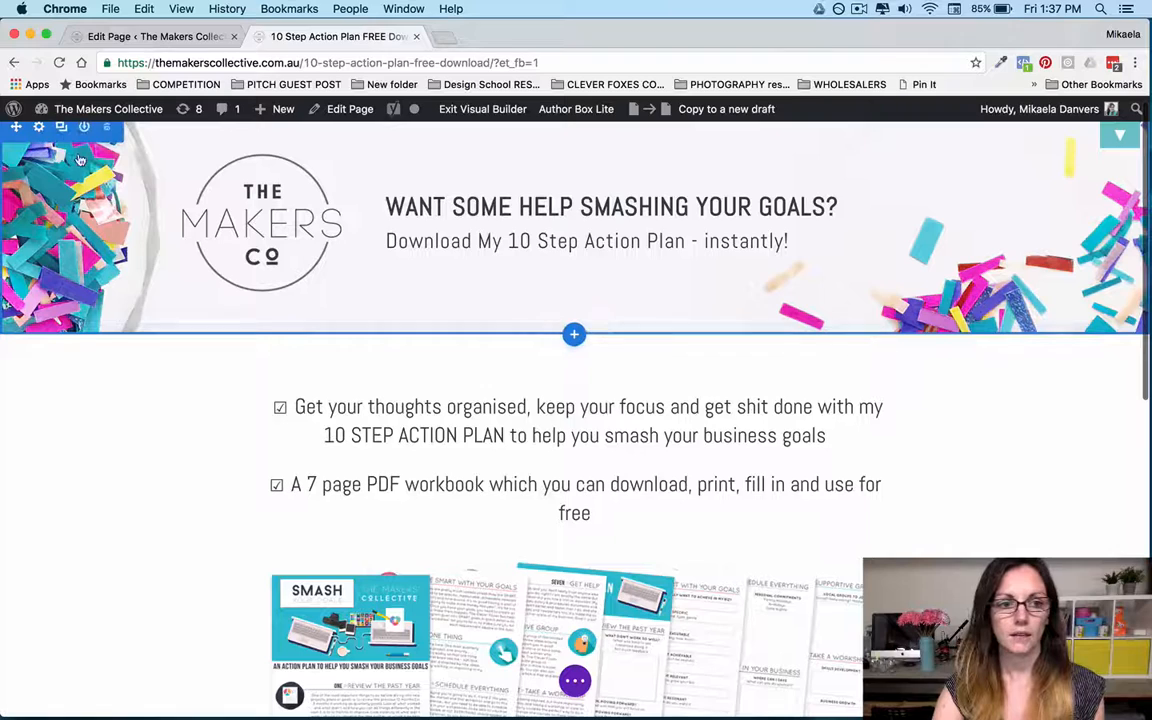
pyautogui.moveTo(266, 215)
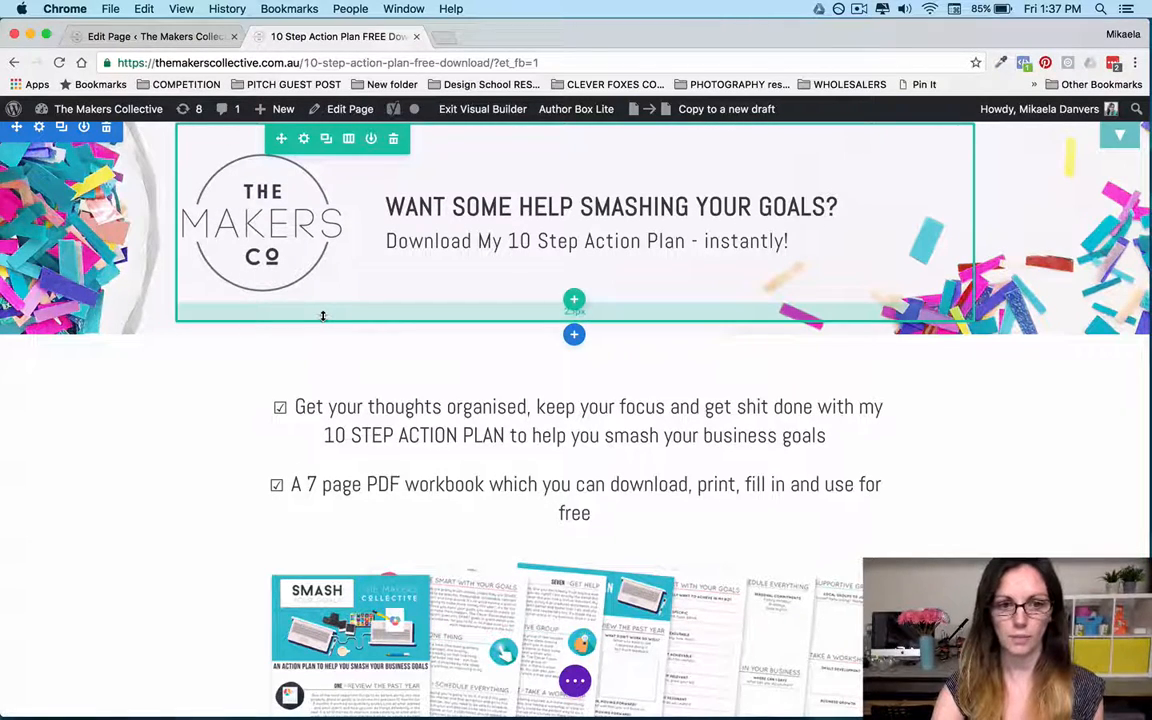
pyautogui.moveTo(321, 337); pyautogui.dragTo(329, 391)
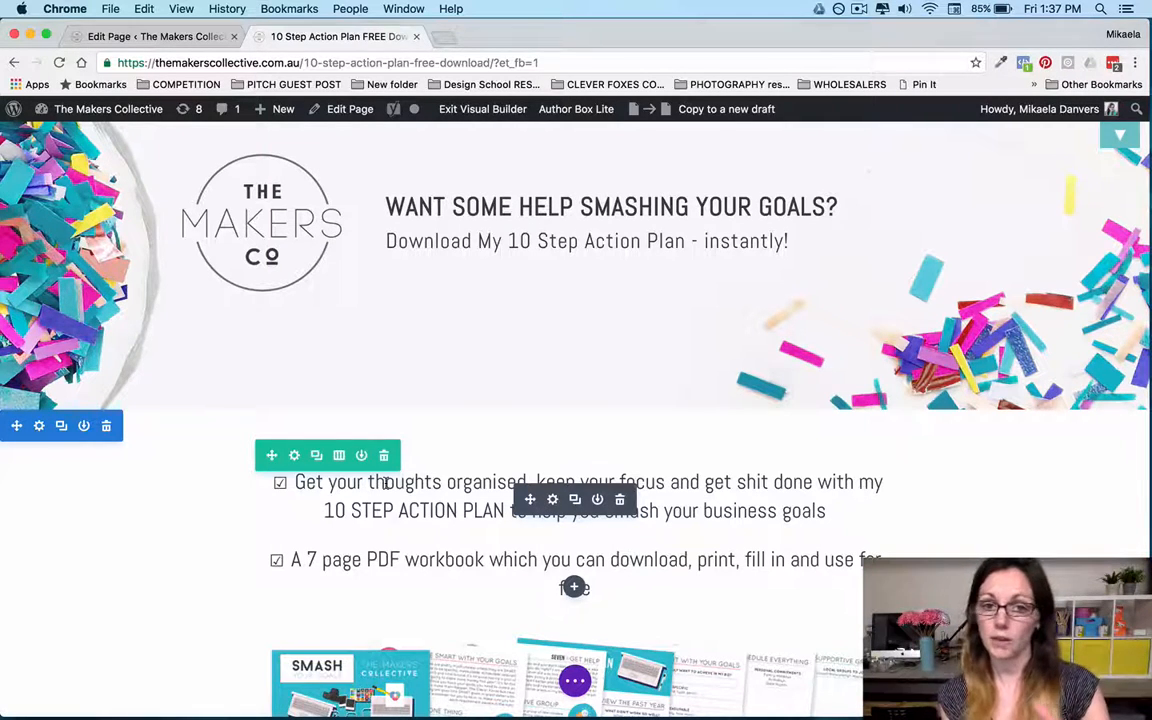
# Insert the sample text "fbbdf" after the first letter of "organised" in the first bullet, editing directly on the page.
pyautogui.scroll(-2, 450, 487)
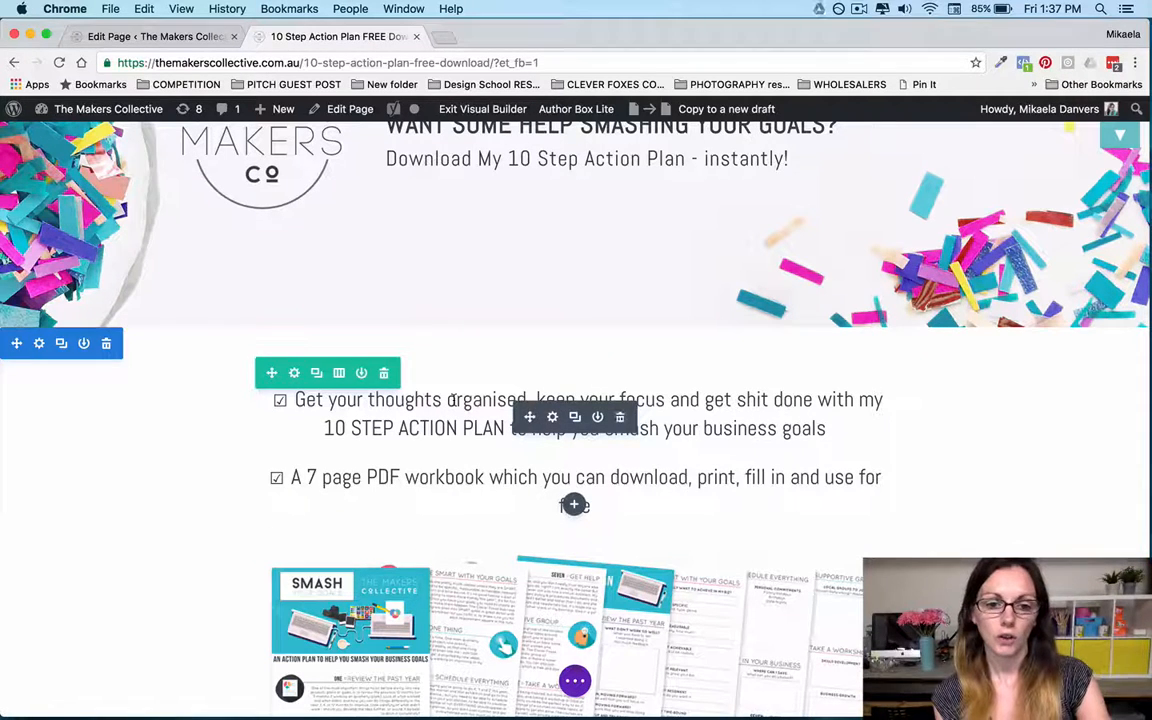
pyautogui.click(461, 399)
pyautogui.write('fbbdf')
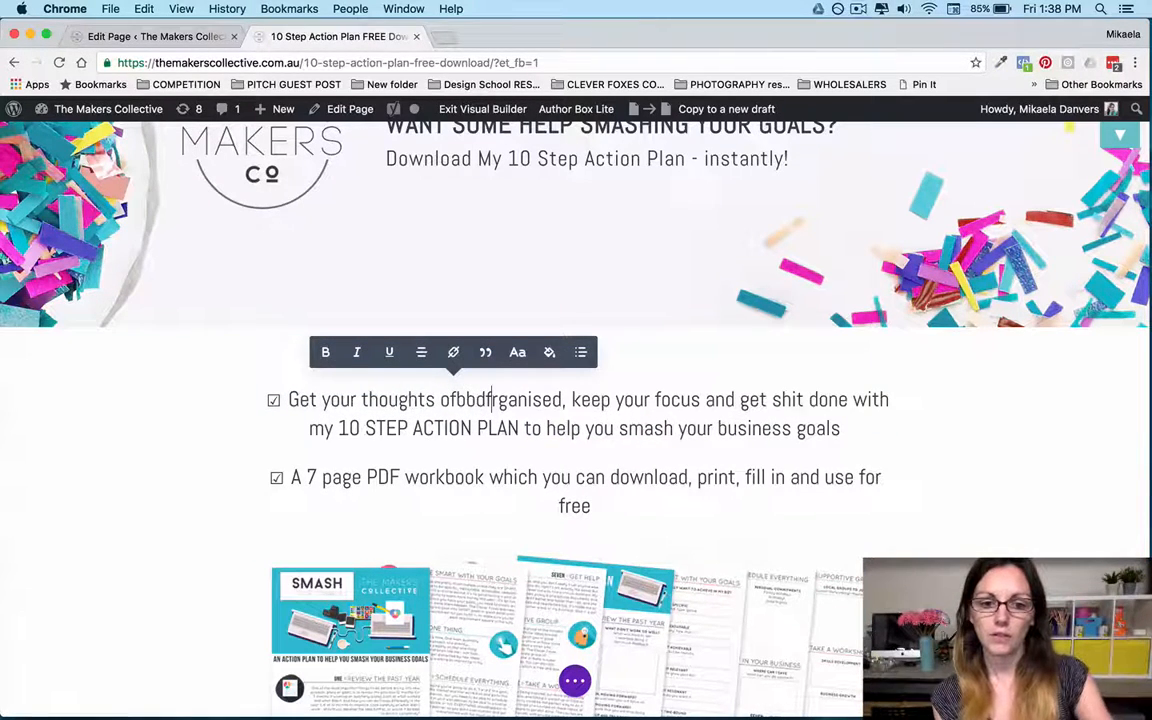
# Try the Arimo font at the end of the first bullet using the inline text formatting, and leave text editing.
pyautogui.click(514, 445)
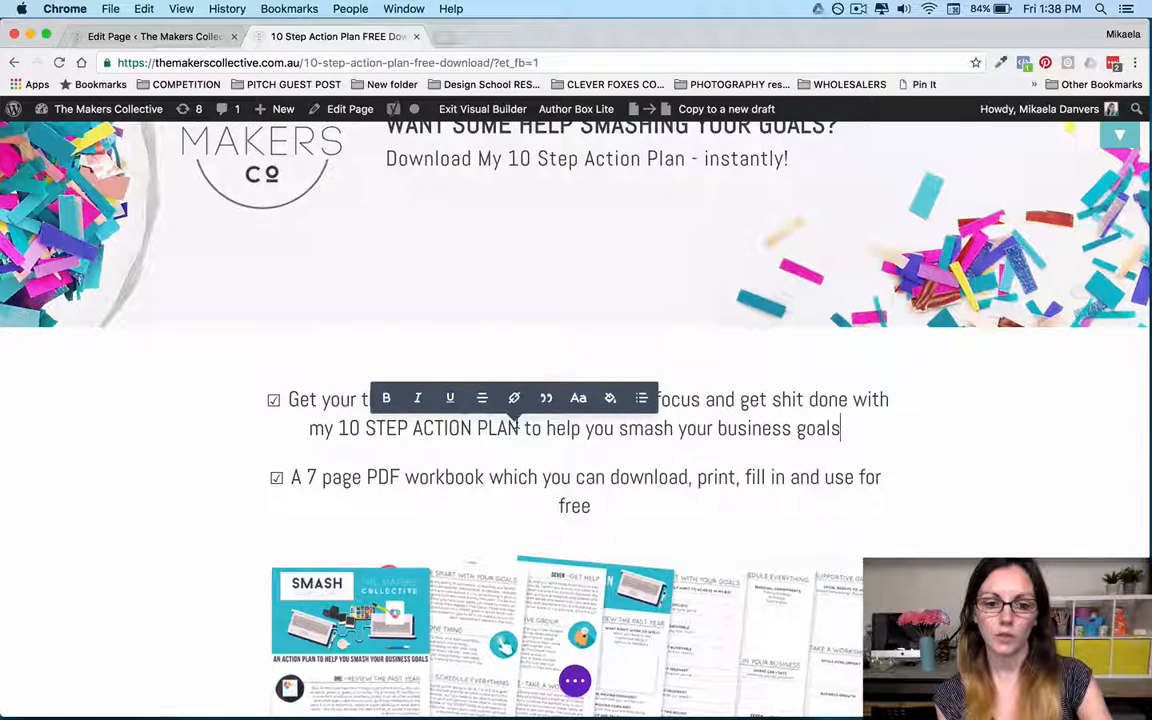
pyautogui.scroll(-1, 516, 424)
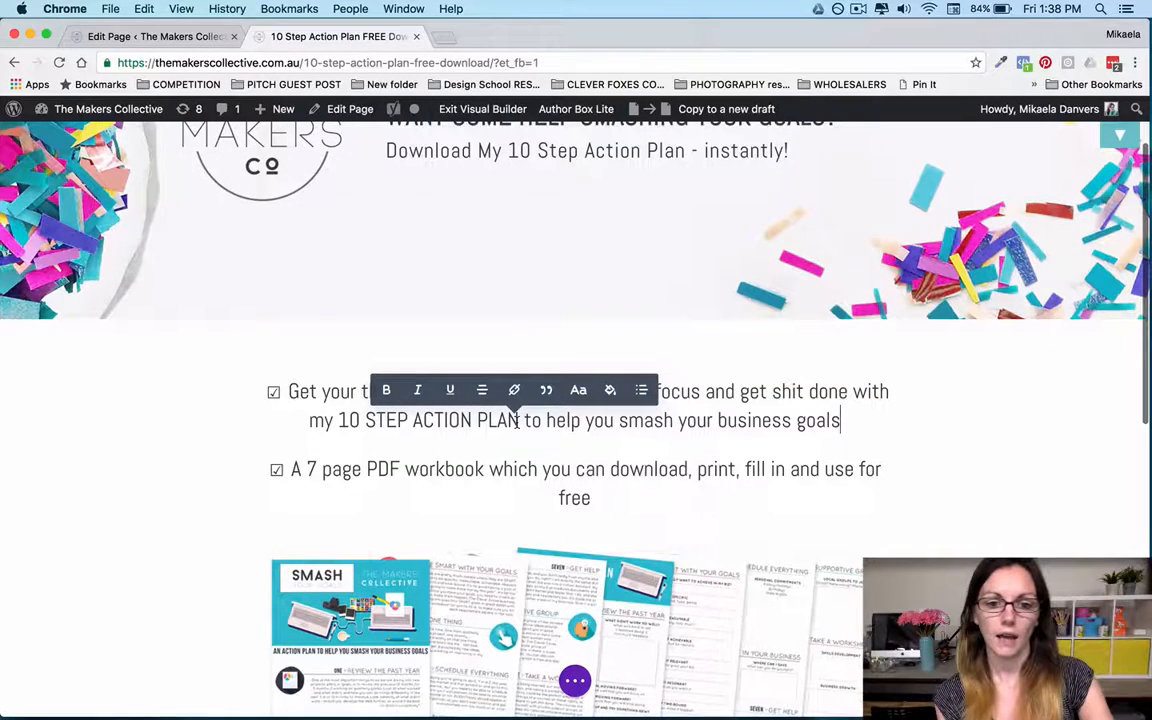
pyautogui.click(578, 391)
pyautogui.click(398, 310)
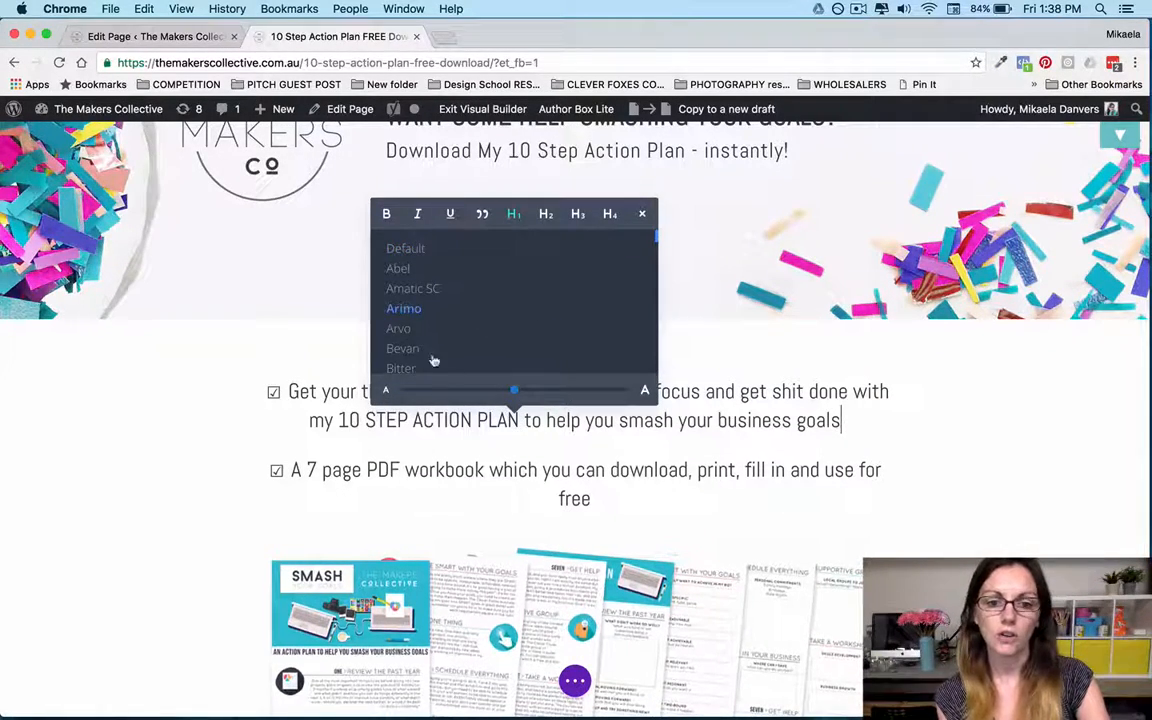
pyautogui.scroll(-2, 382, 440)
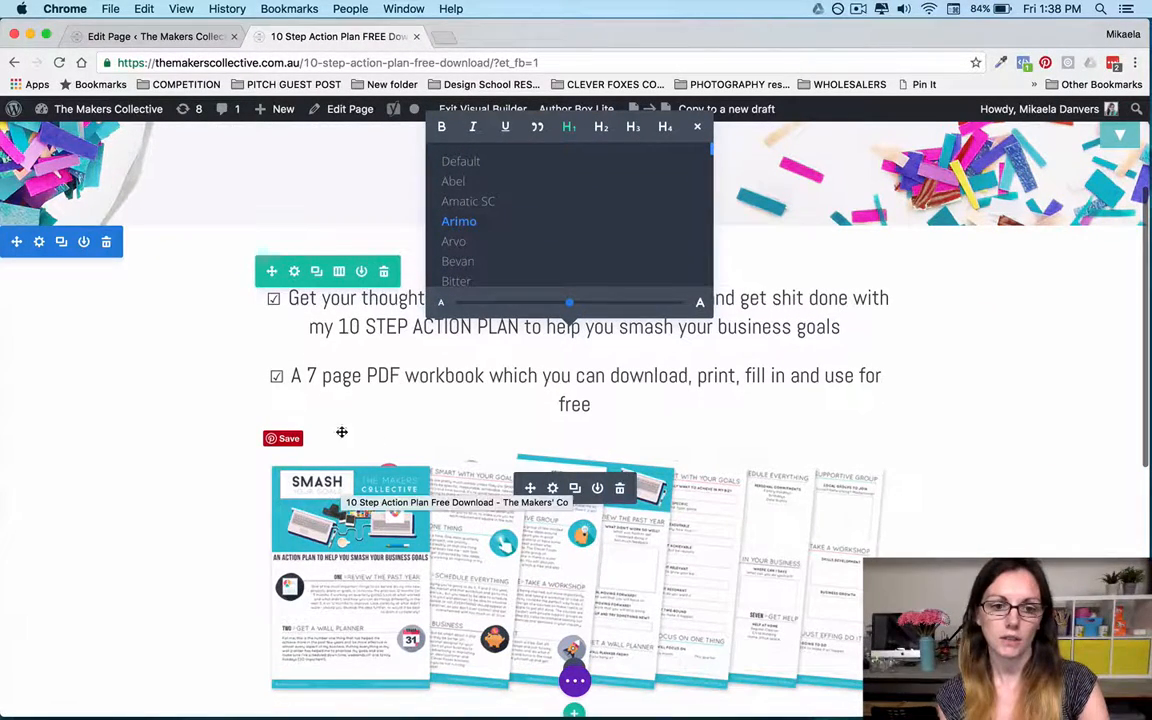
pyautogui.click(350, 298)
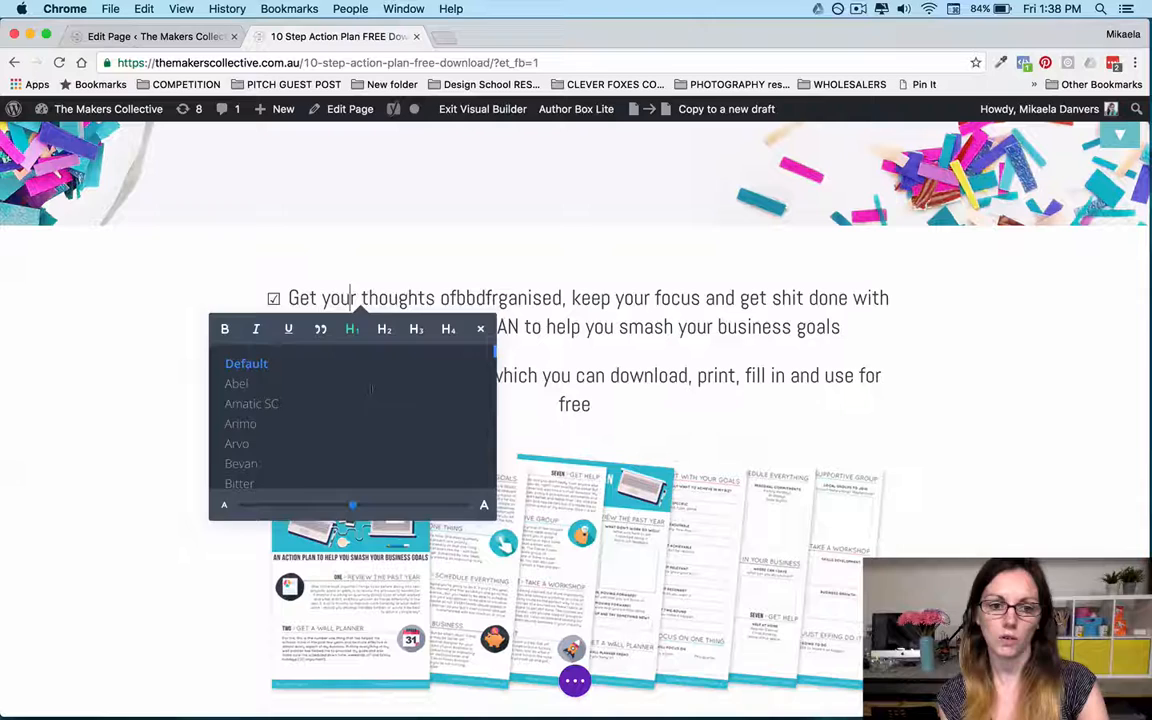
pyautogui.click(817, 435)
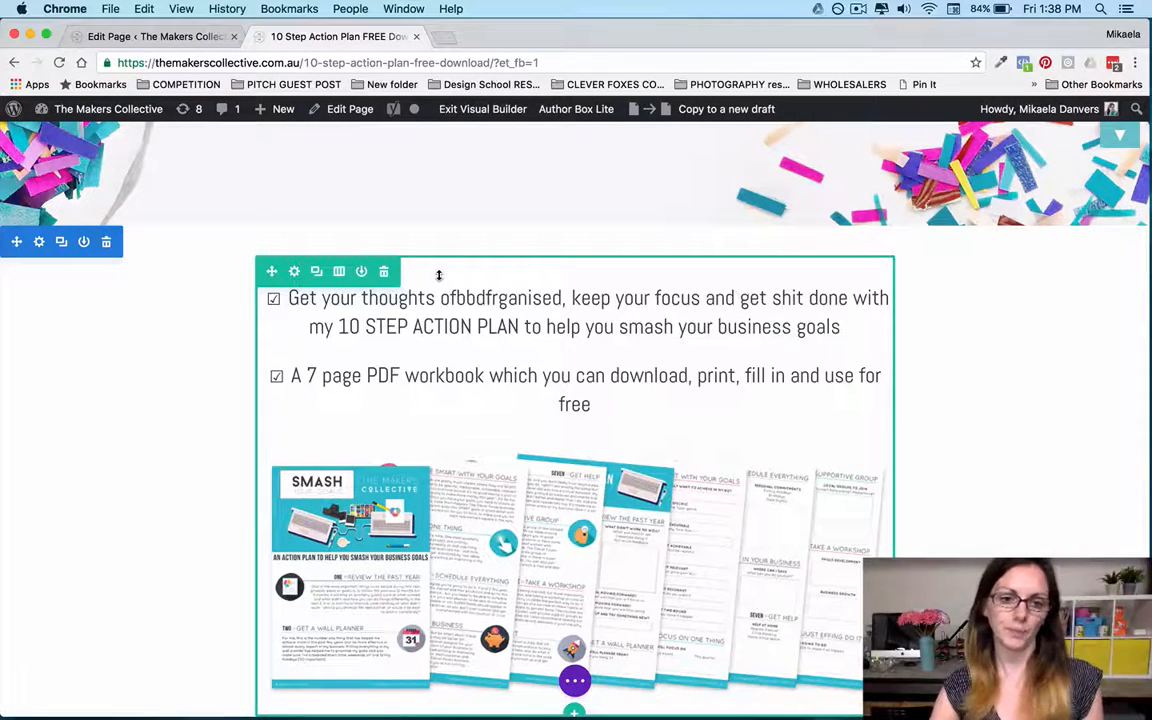
# Change the intro row to two equal columns and move the workbook preview image into the empty second column.
pyautogui.click(339, 273)
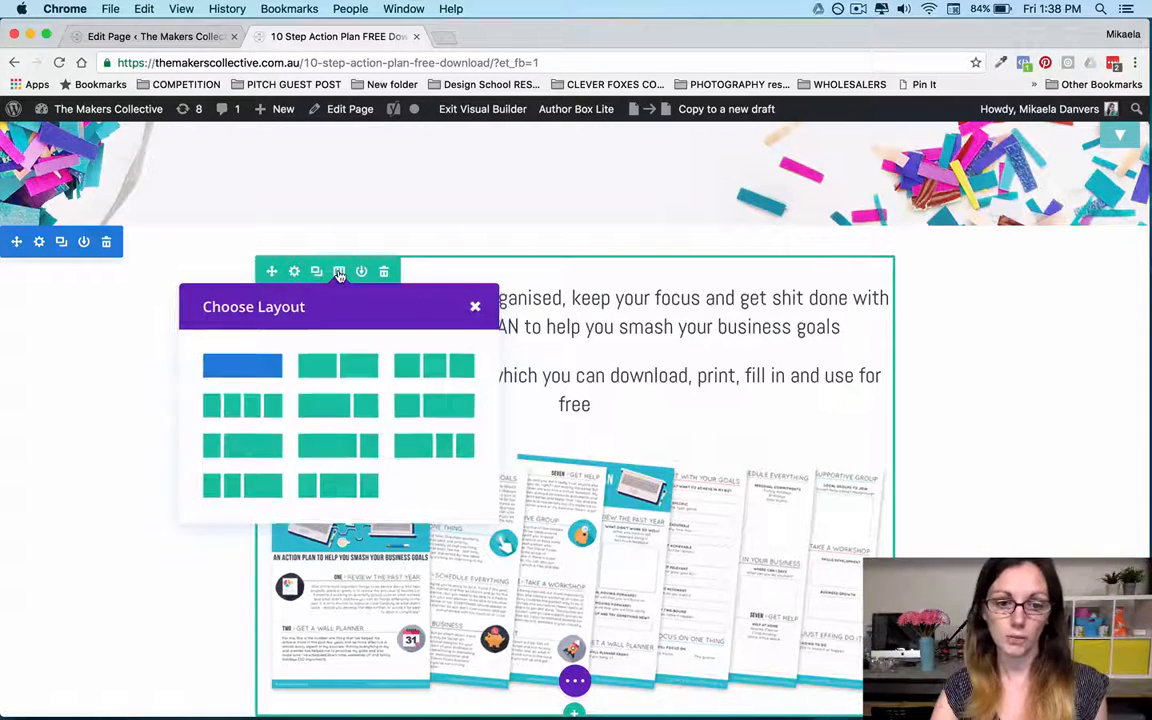
pyautogui.click(376, 370)
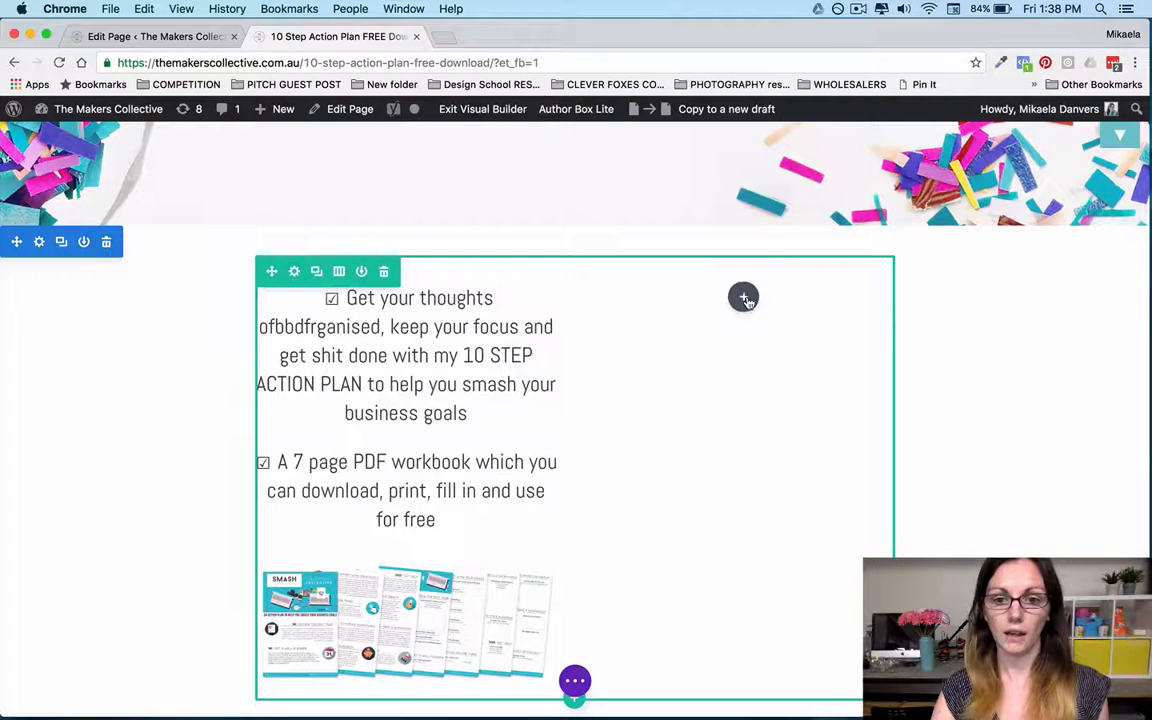
pyautogui.click(743, 296)
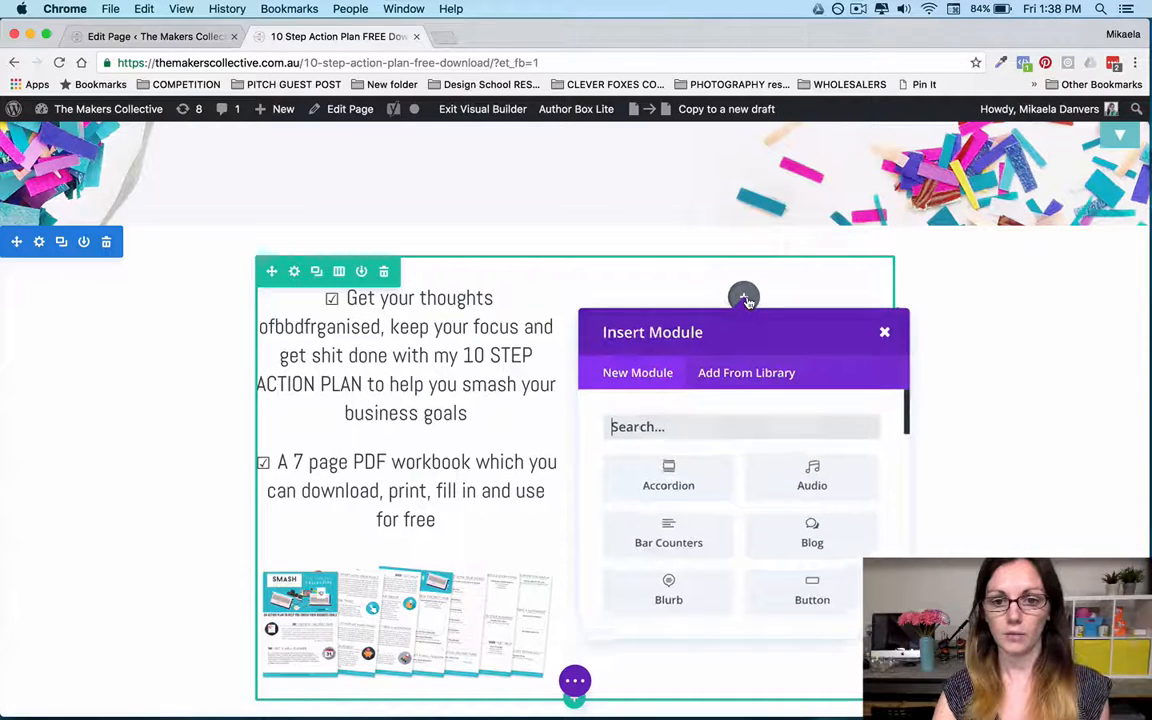
pyautogui.click(877, 334)
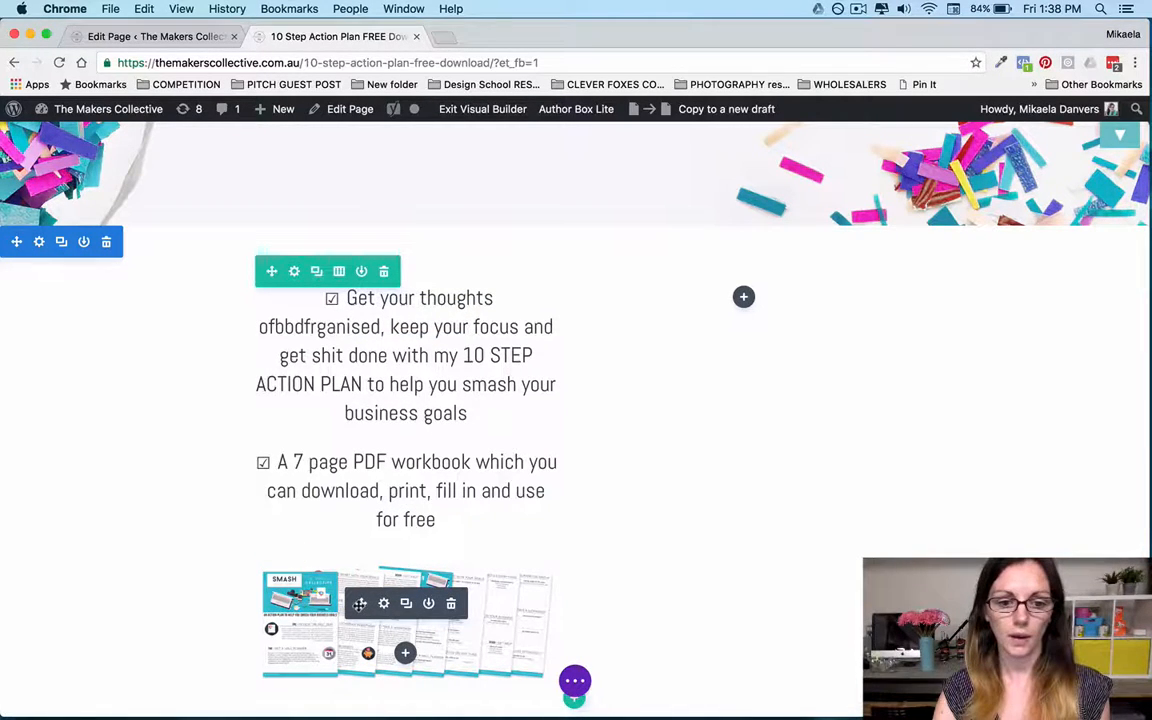
pyautogui.moveTo(359, 604); pyautogui.dragTo(704, 348)
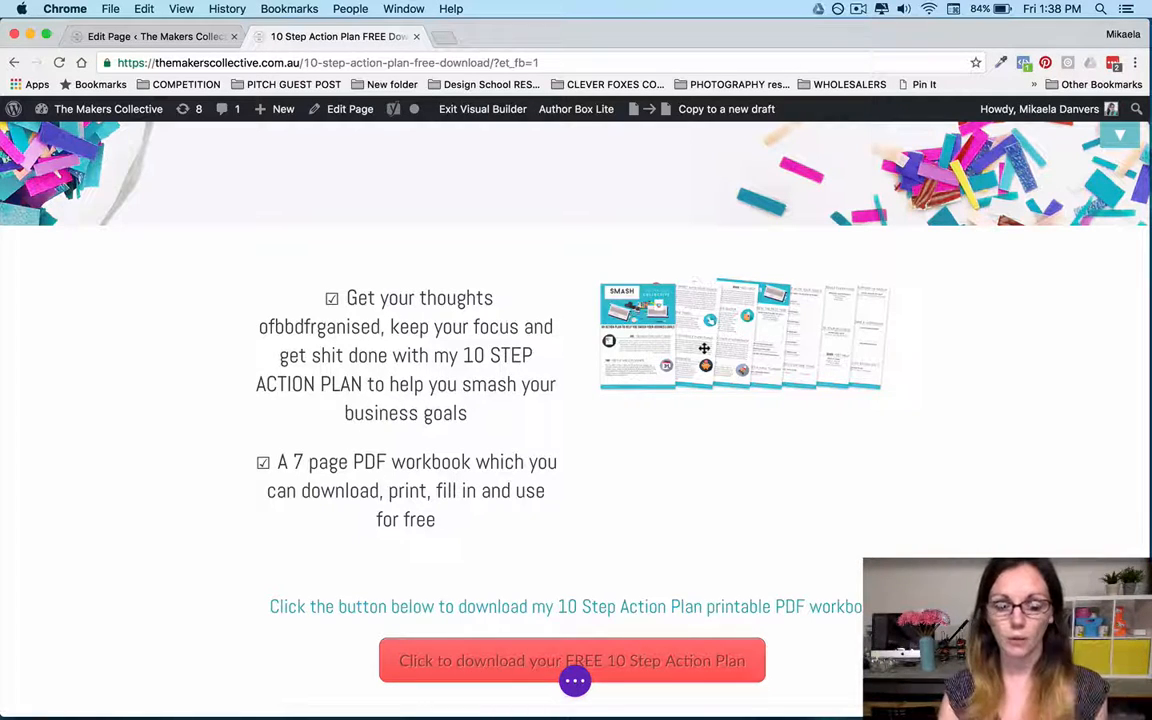
# Add a new Regular section with a single-column row below the thank-you section at the end of the page.
pyautogui.scroll(-5, 564, 485)
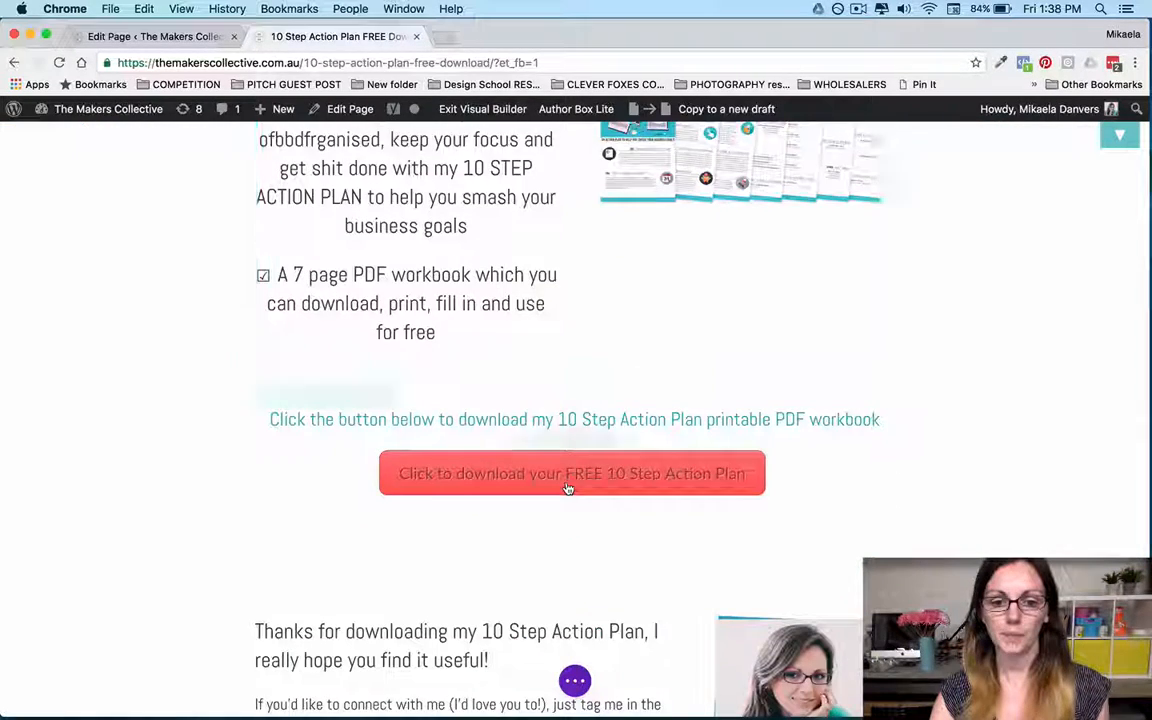
pyautogui.scroll(-2, 566, 483)
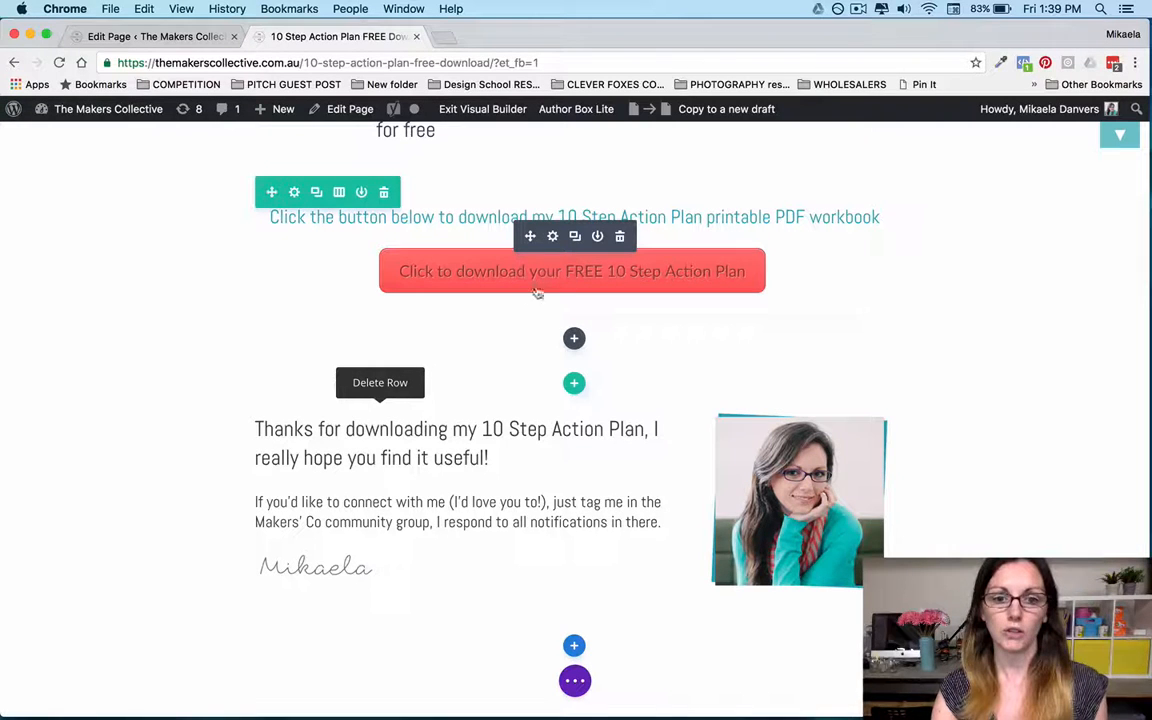
pyautogui.click(573, 647)
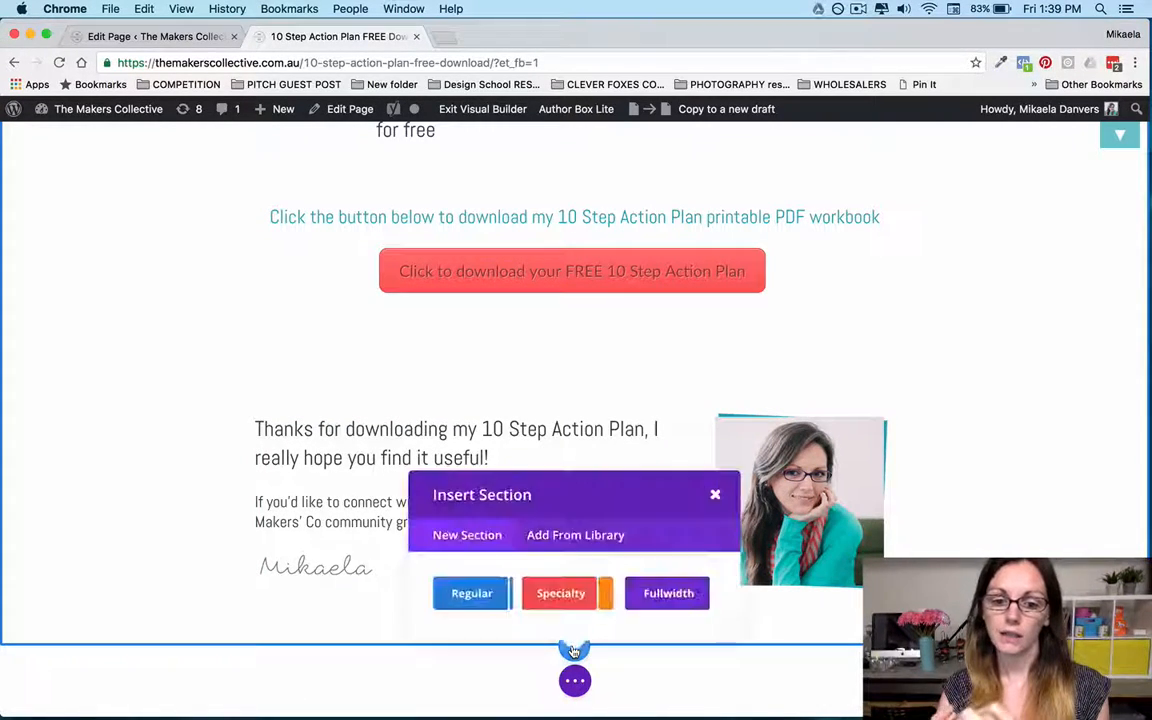
pyautogui.click(479, 594)
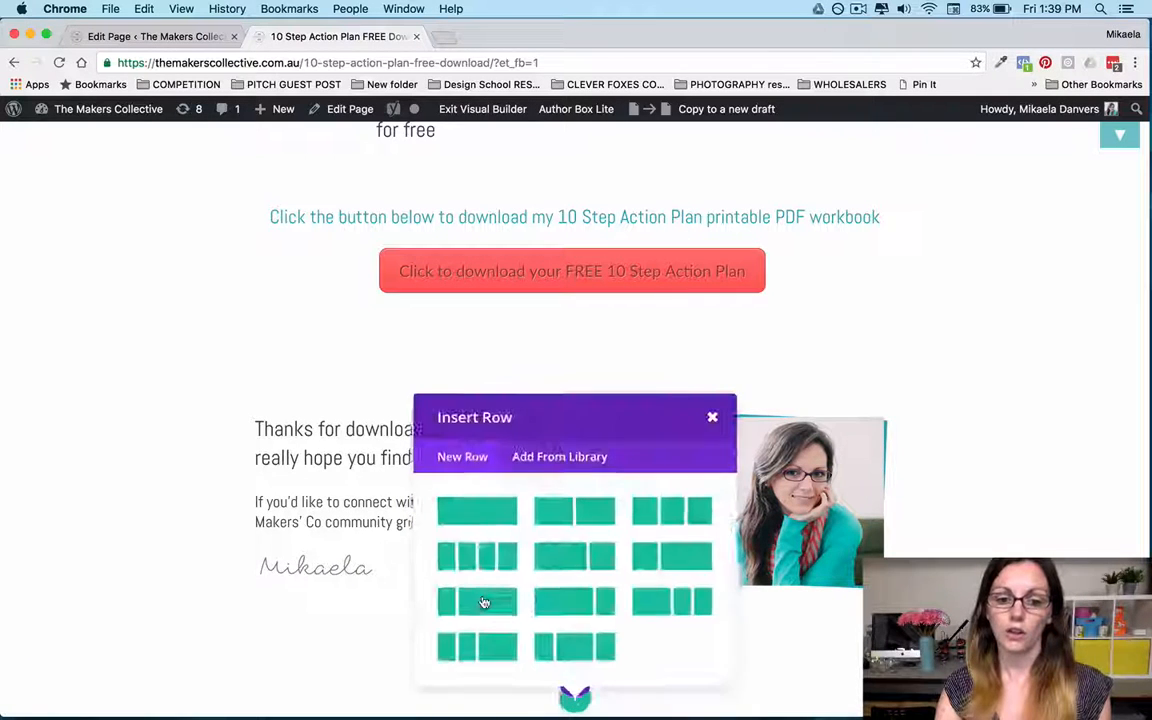
pyautogui.click(505, 508)
# Insert a Text module into the new single-column row and look over its general settings.
pyautogui.scroll(-3, 504, 508)
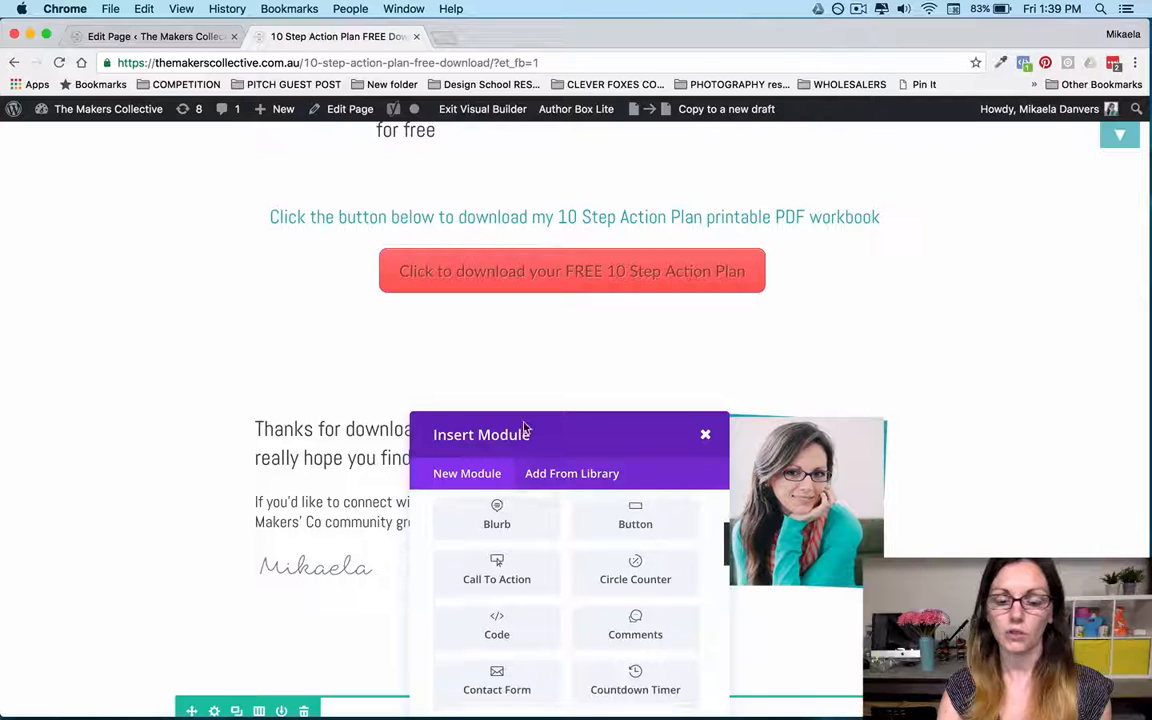
pyautogui.scroll(-10, 536, 570)
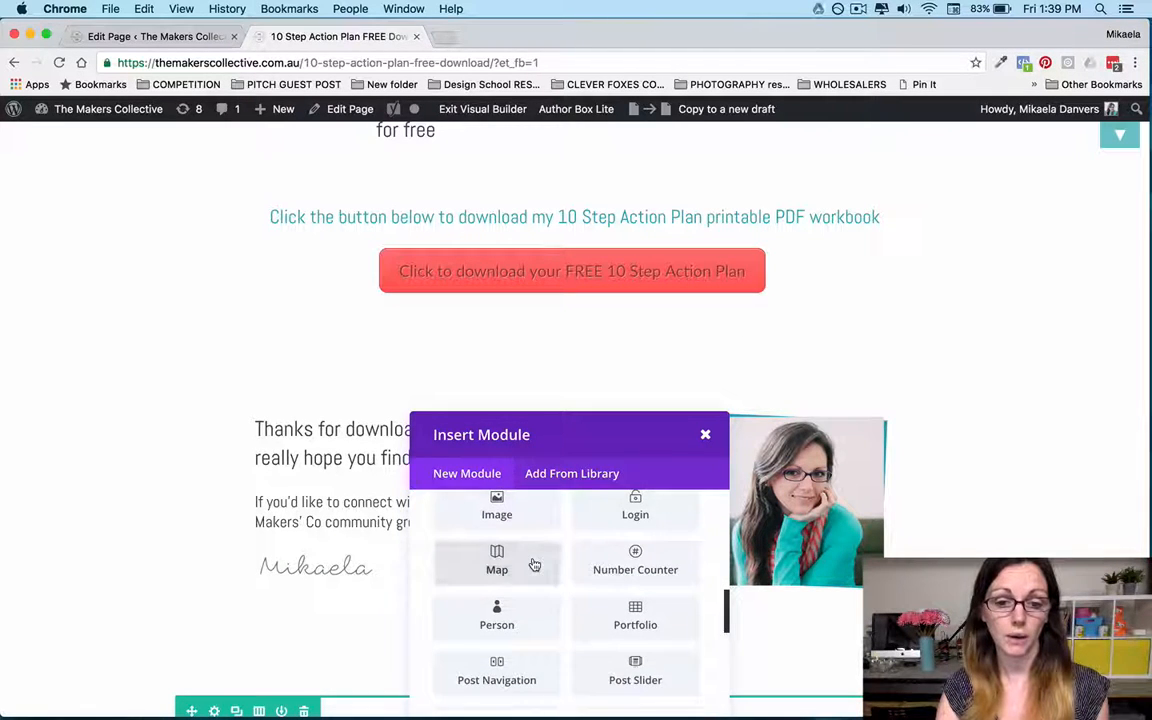
pyautogui.scroll(-5, 535, 566)
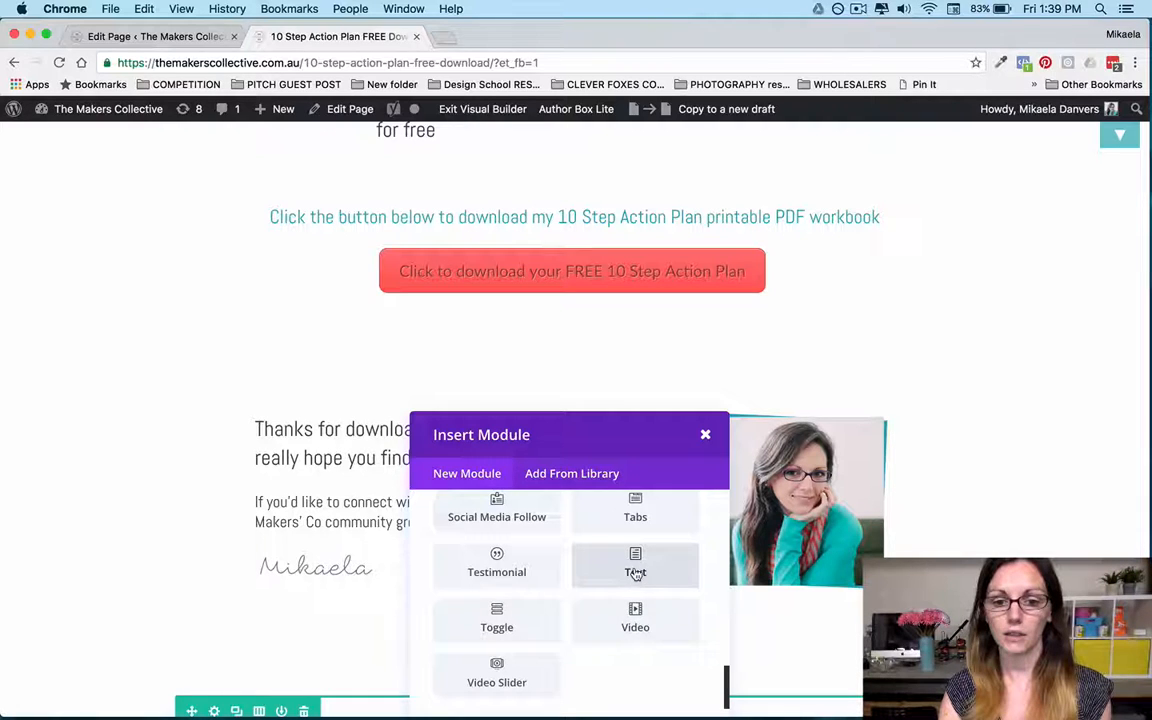
pyautogui.click(636, 570)
pyautogui.scroll(-2, 463, 571)
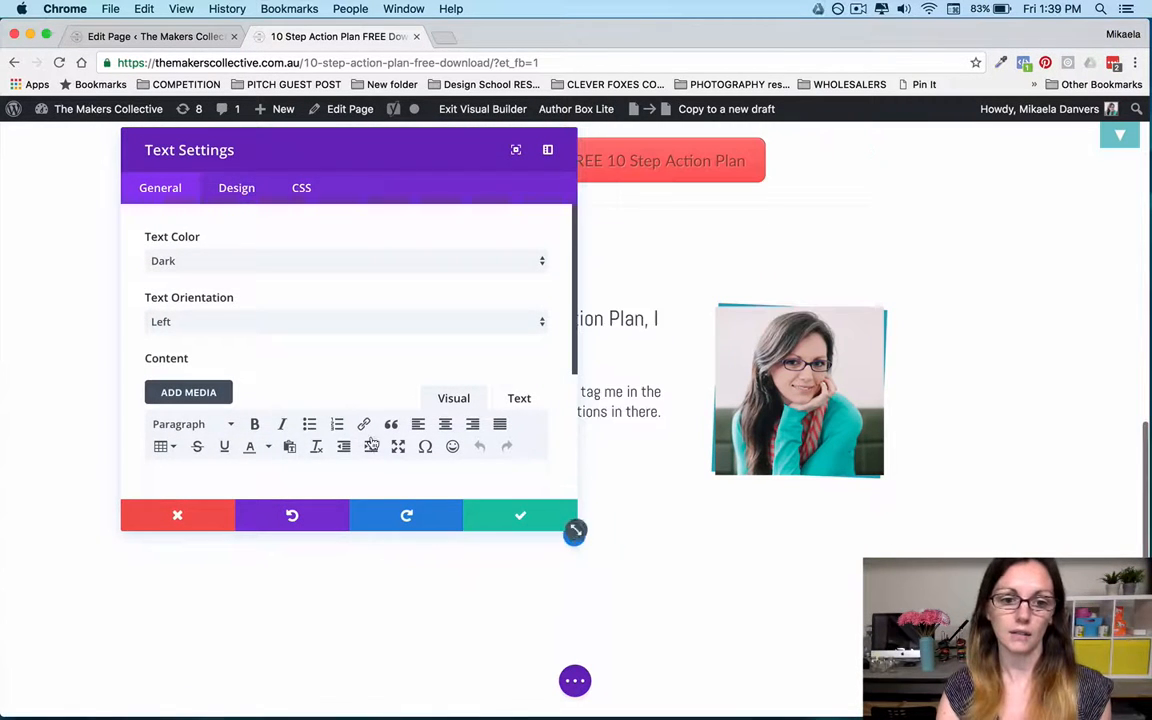
# Enter ",d.v sd.v ds." as the new Text module's content and save the module.
pyautogui.scroll(-3, 370, 444)
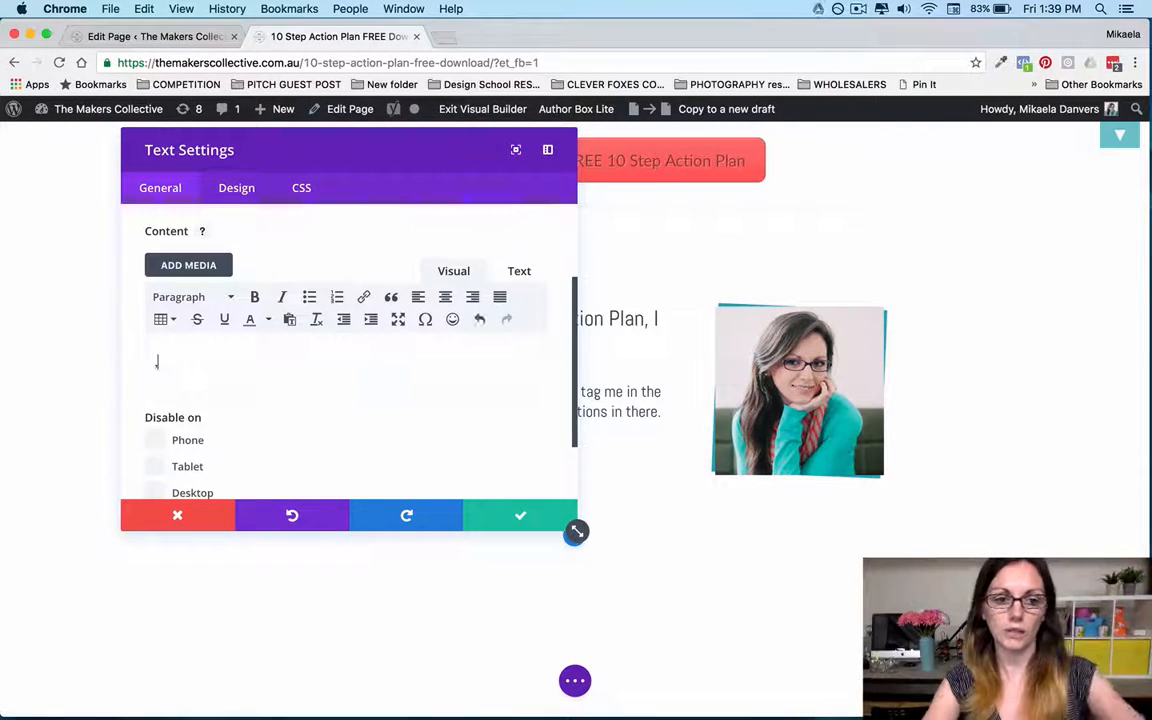
pyautogui.write('d.v sd.v ds.')
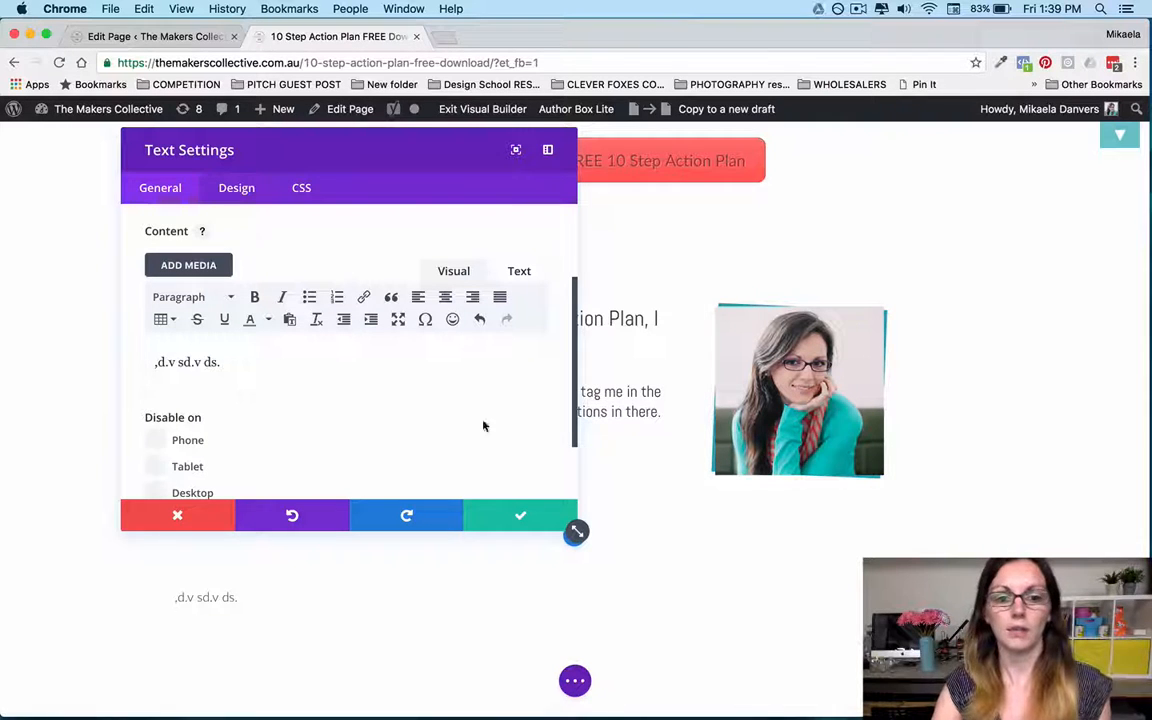
pyautogui.click(520, 514)
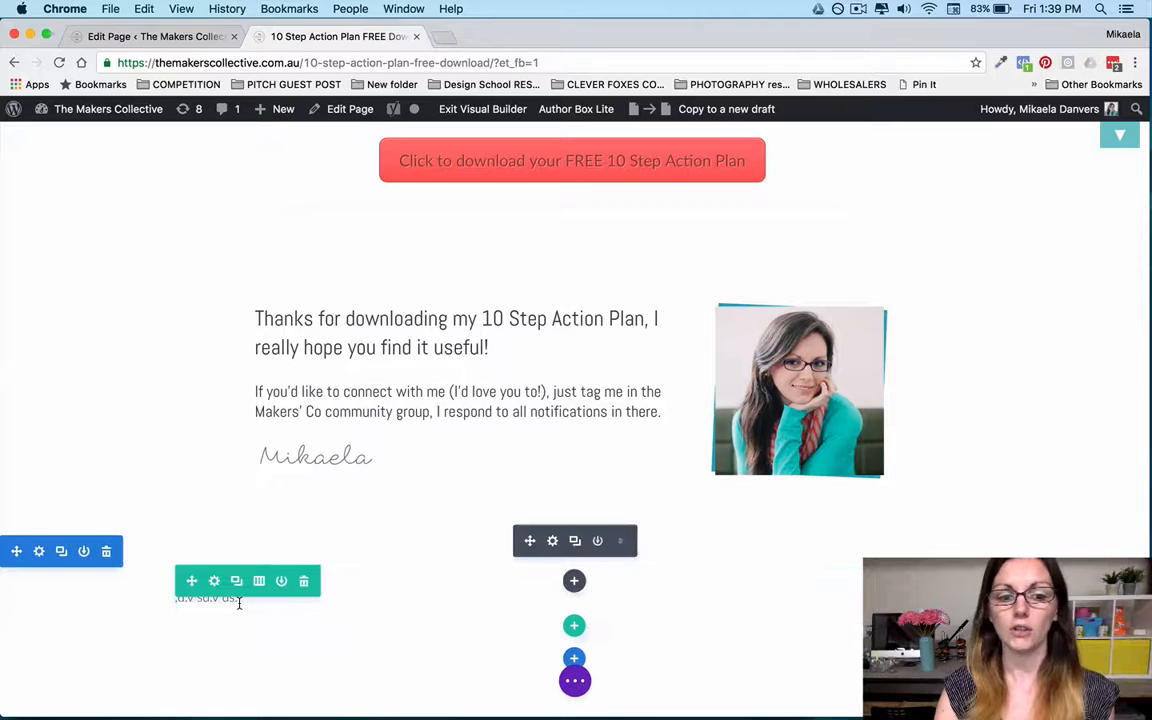
# Edit the new text directly on the page, replacing its ending "ds." with ";kdnkfndkn".
pyautogui.click(240, 598)
pyautogui.press('BackSpace')
pyautogui.press('BackSpace')
pyautogui.press('BackSpace')
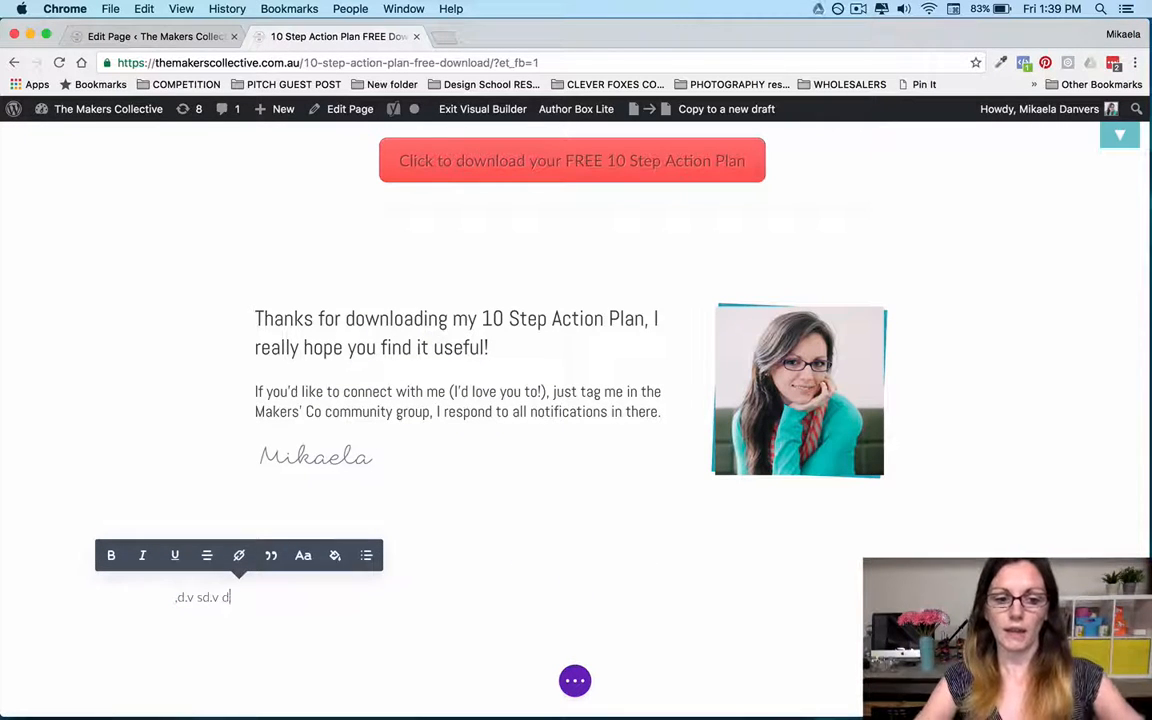
pyautogui.write(':kdn')
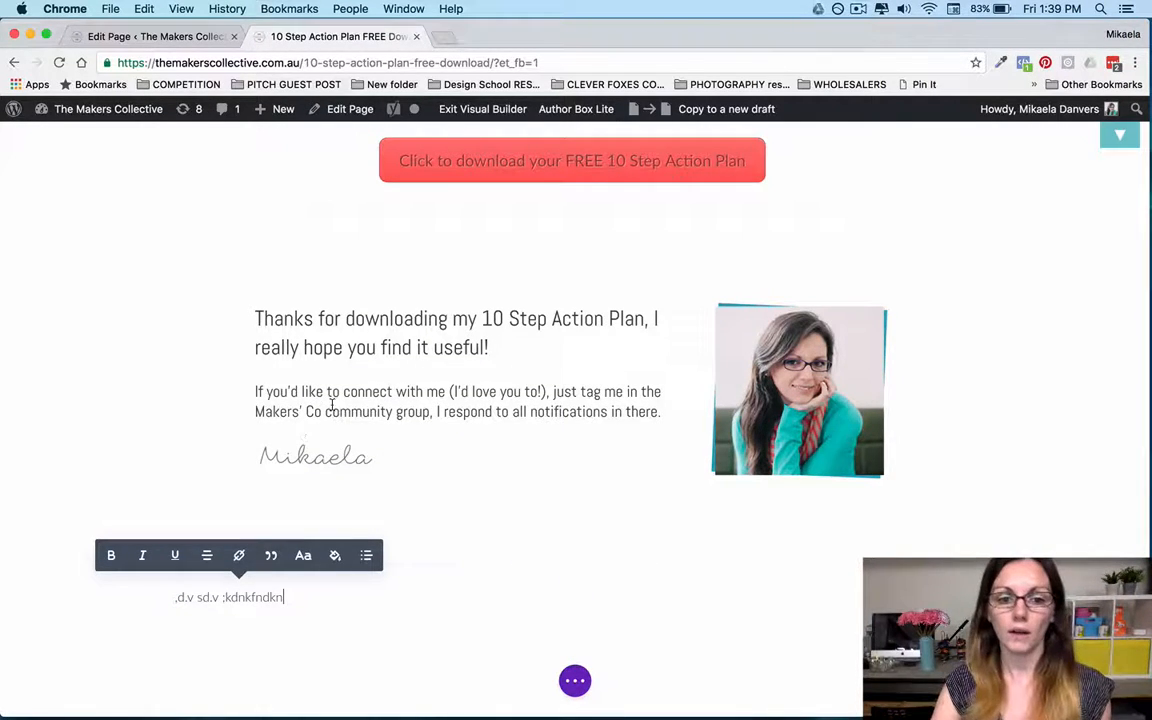
pyautogui.click(330, 411)
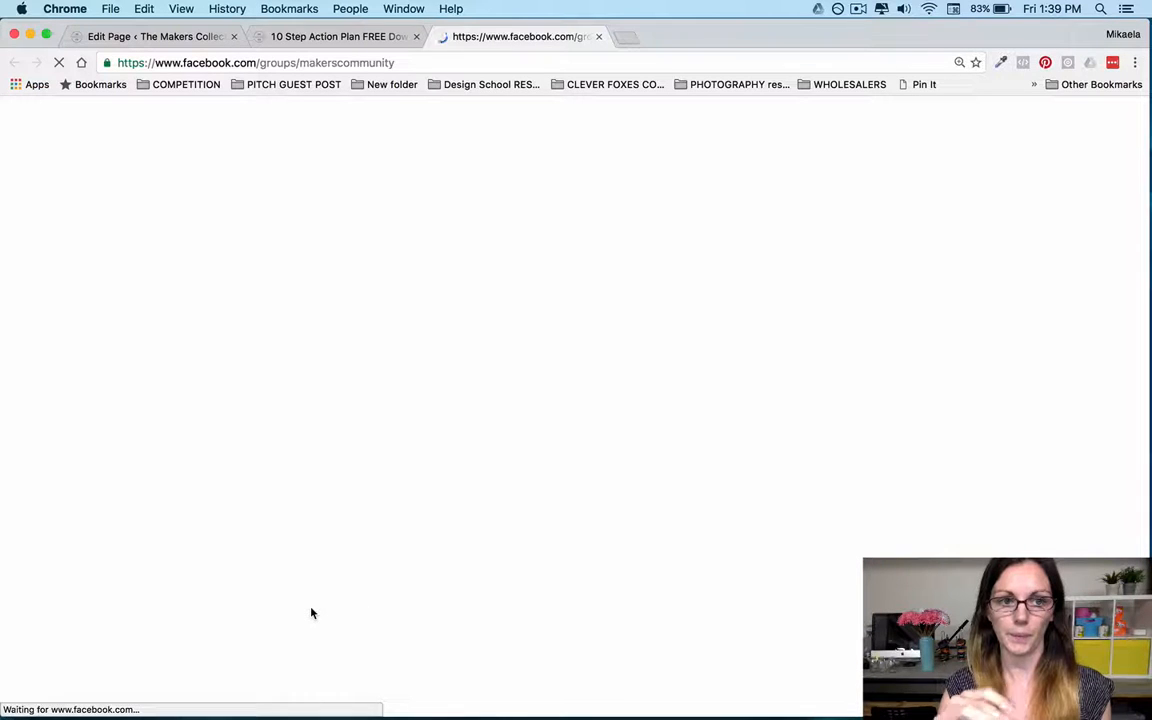
pyautogui.click(600, 38)
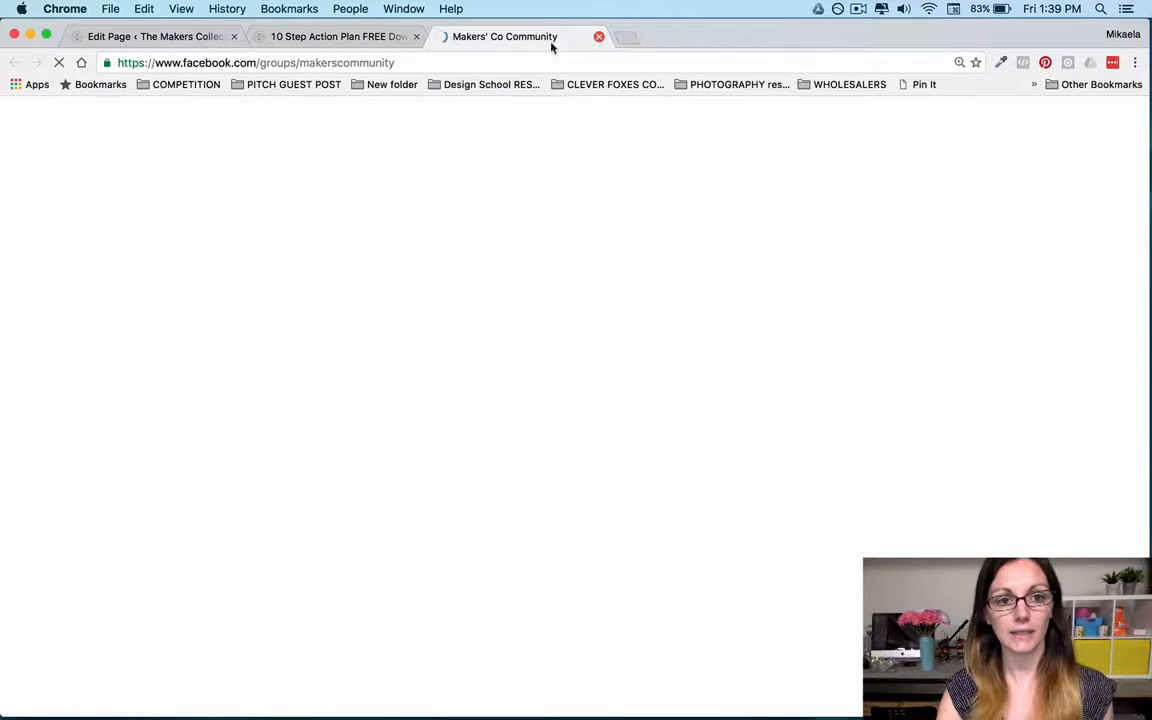
pyautogui.click(345, 41)
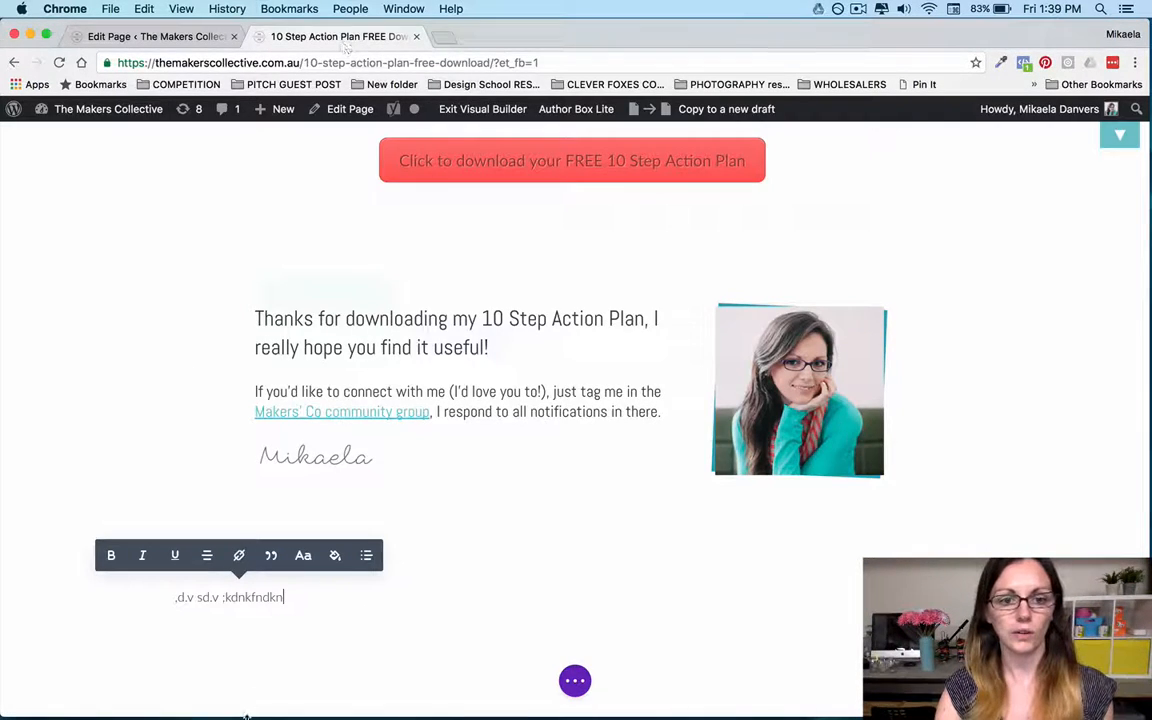
# Bring up the inline formatting options for the thank-you paragraph, the new text and the thank-you heading in turn.
pyautogui.click(325, 411)
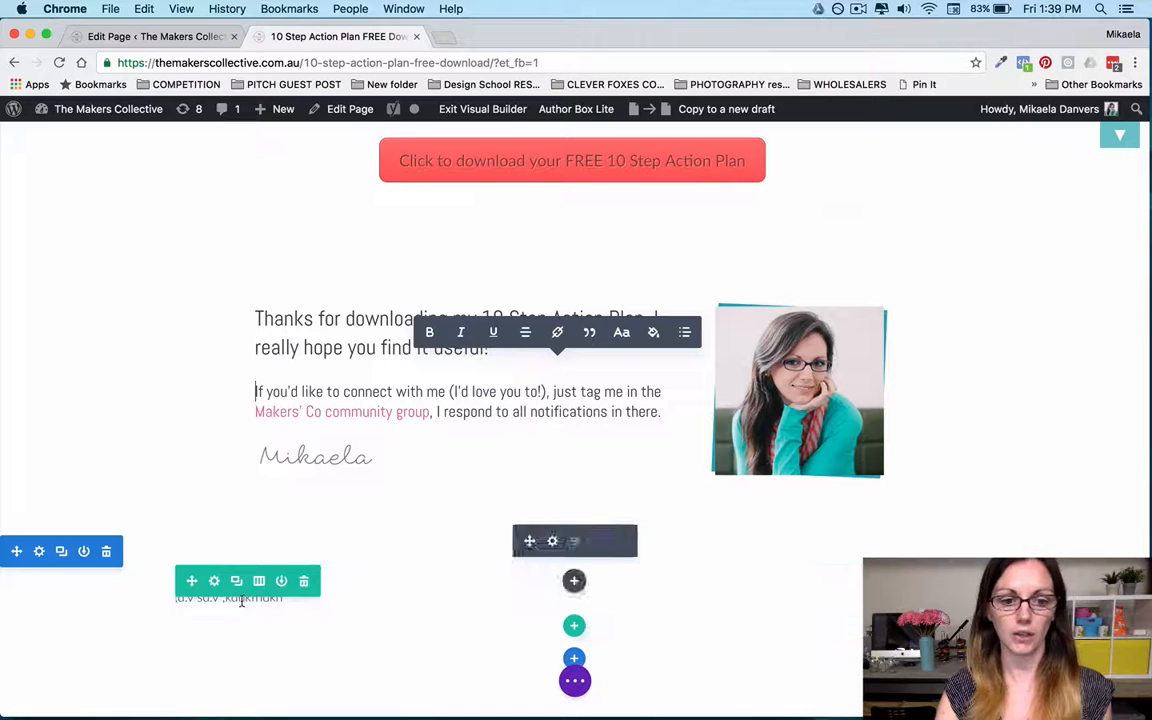
pyautogui.click(242, 600)
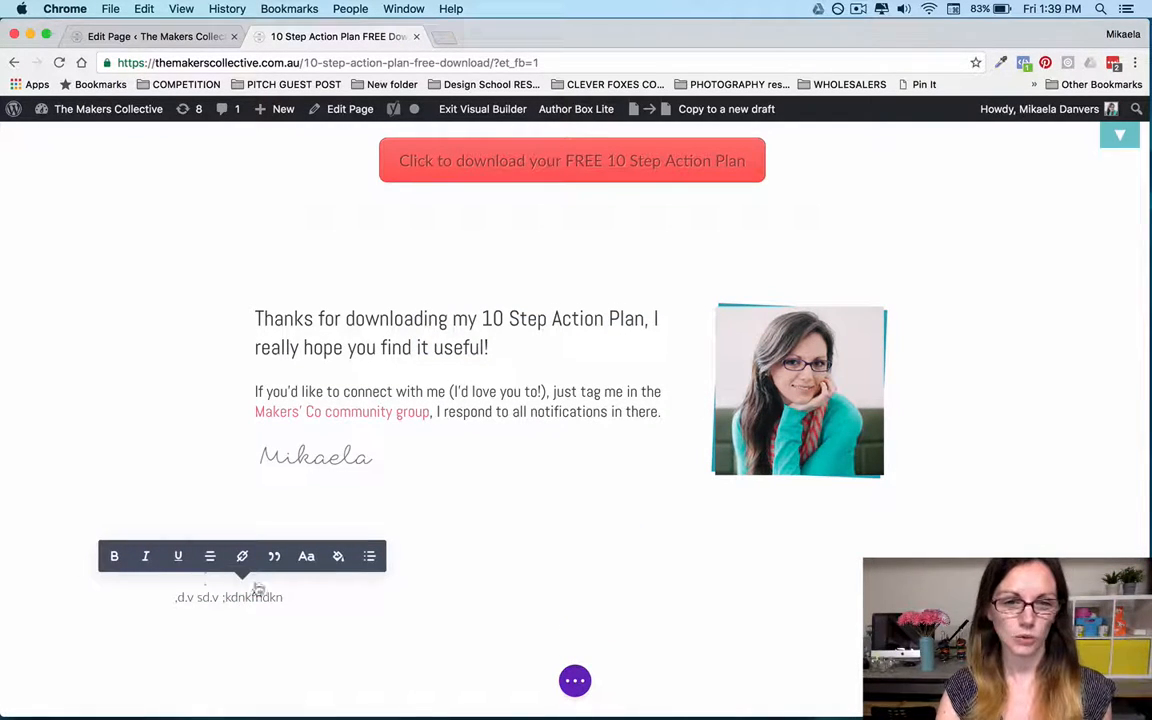
pyautogui.click(551, 325)
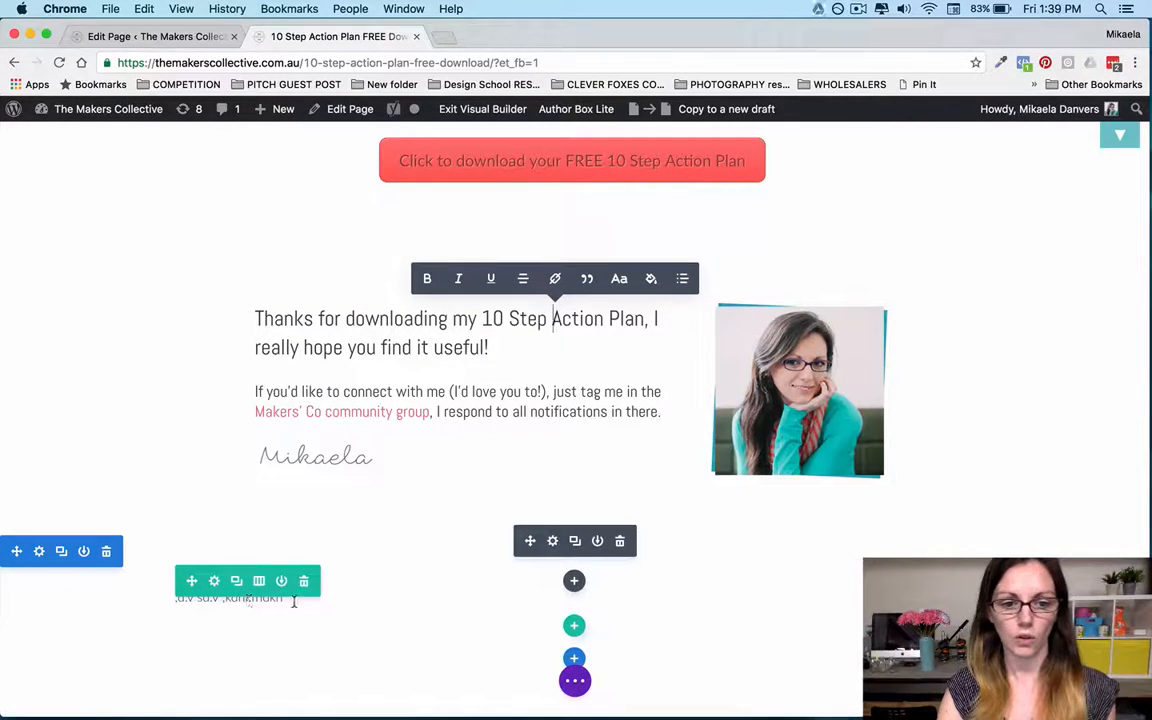
# Review the content in the new Text module's settings and discard the module's changes.
pyautogui.click(553, 541)
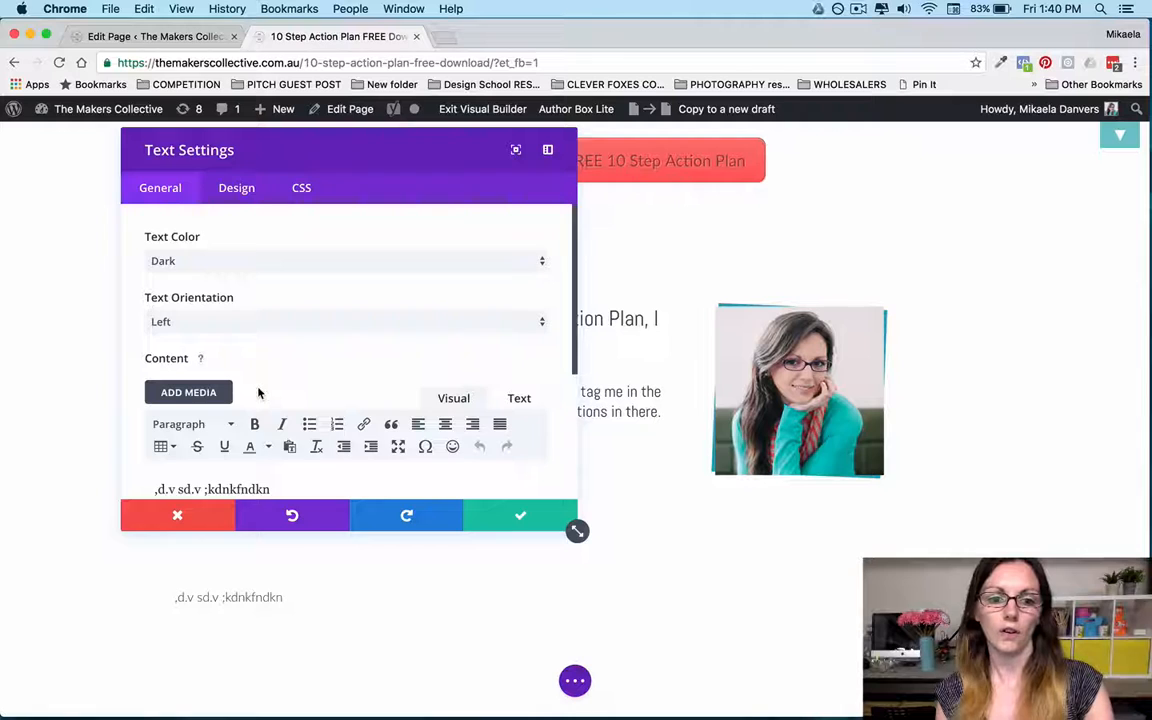
pyautogui.scroll(-2, 258, 393)
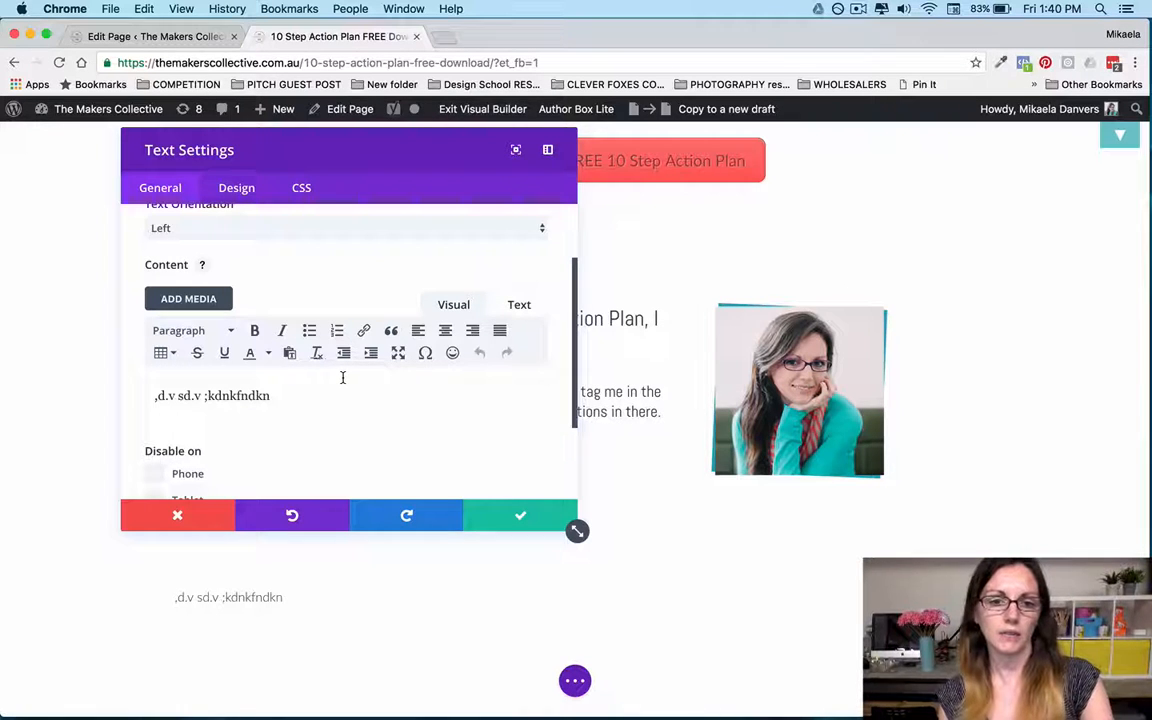
pyautogui.click(176, 515)
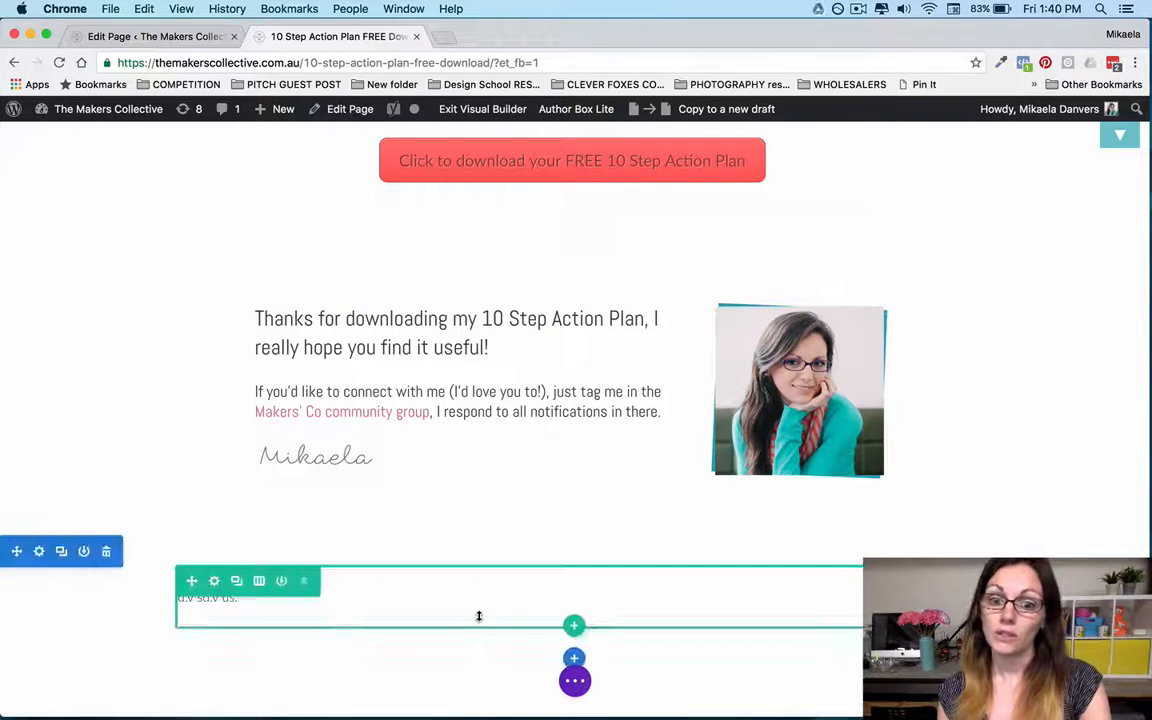
# Exit the Visual Builder and look over the live page from the header down to the new text section.
pyautogui.click(575, 684)
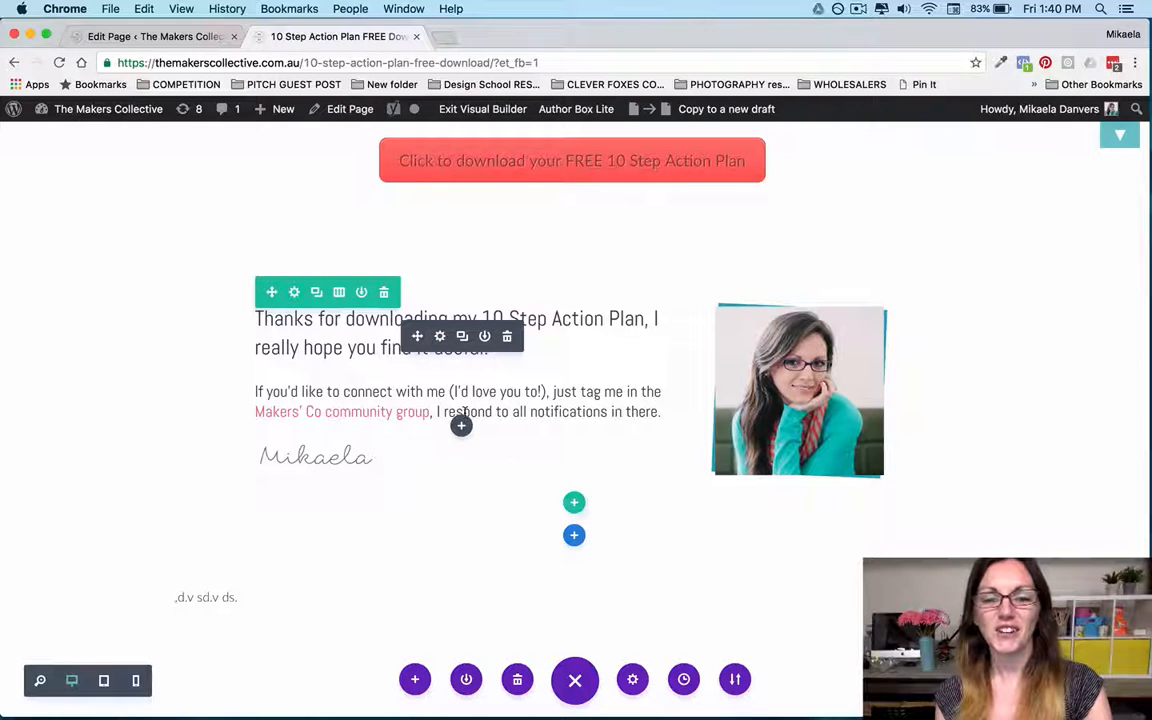
pyautogui.click(488, 110)
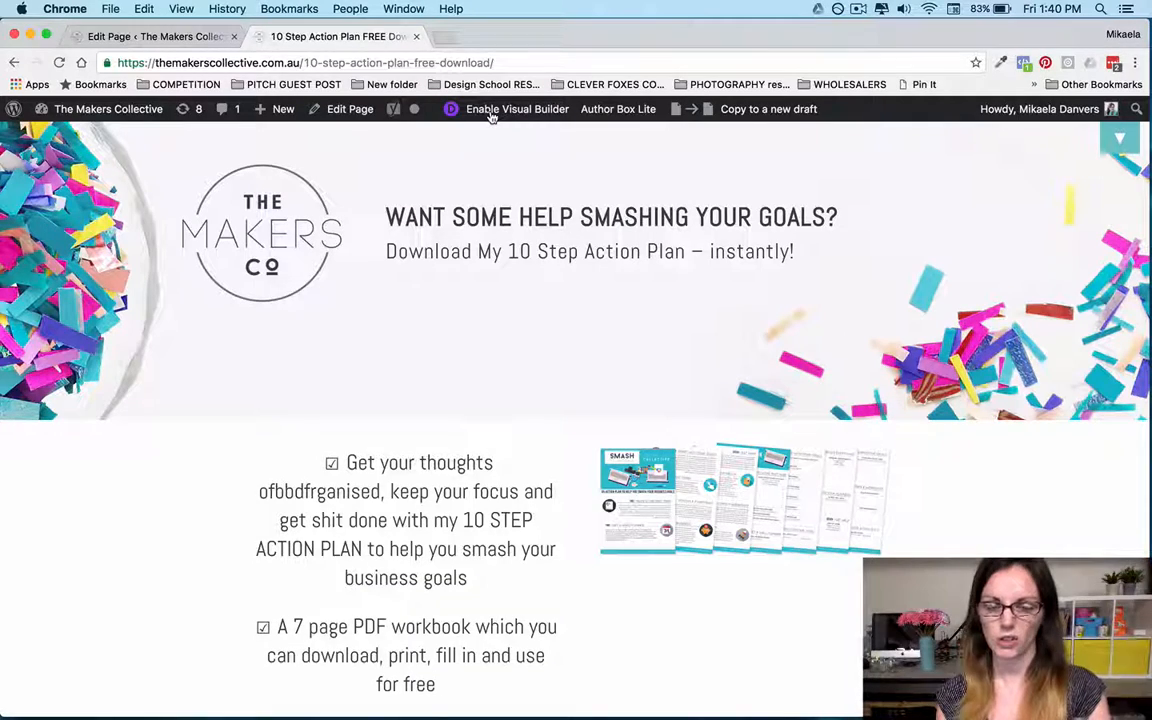
pyautogui.scroll(-5, 430, 315)
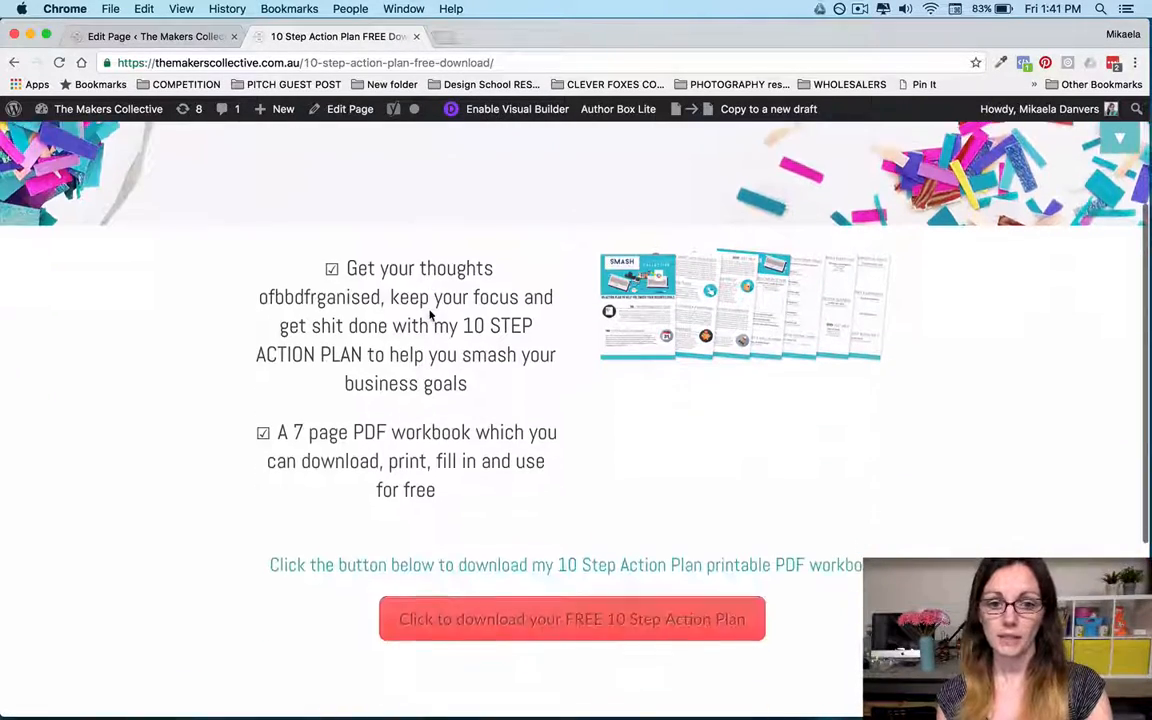
pyautogui.scroll(-8, 430, 315)
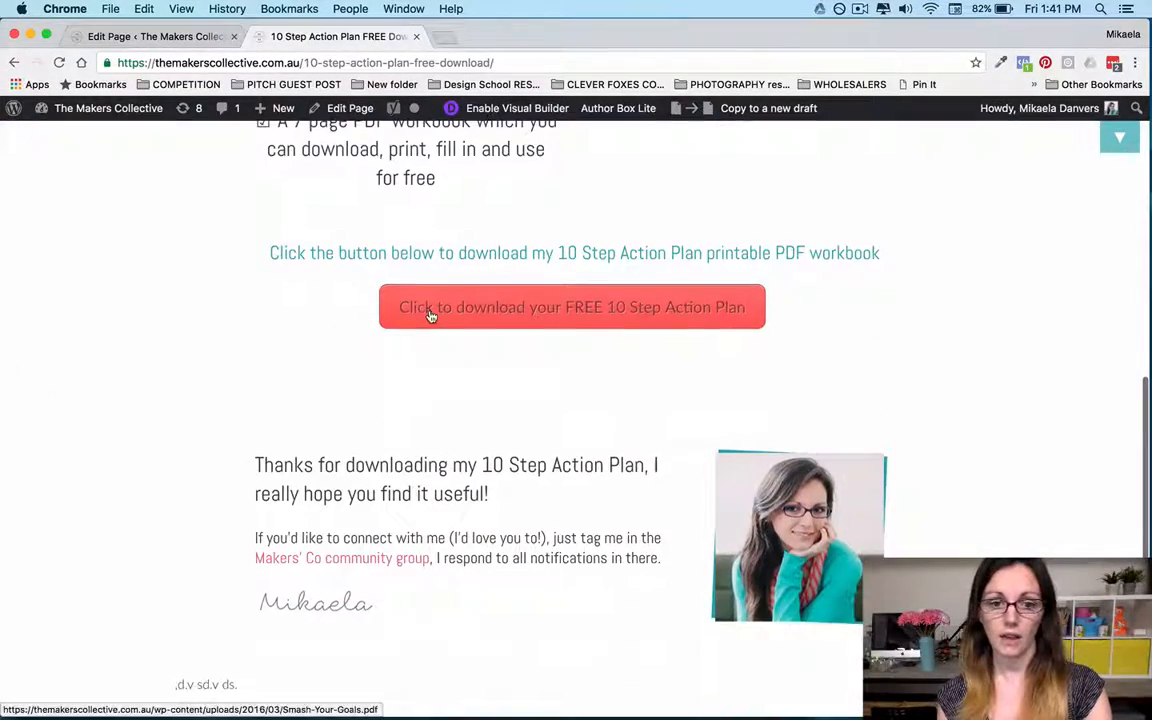
pyautogui.scroll(13, 430, 315)
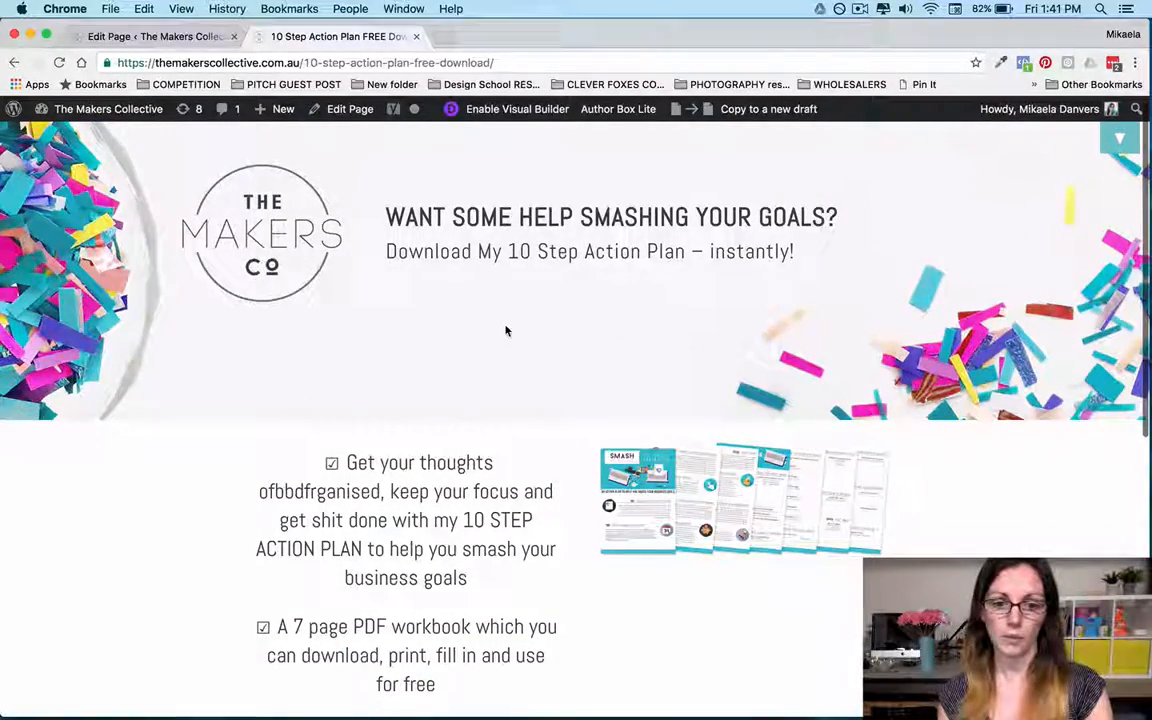
pyautogui.scroll(-5, 506, 331)
pyautogui.scroll(-2, 500, 258)
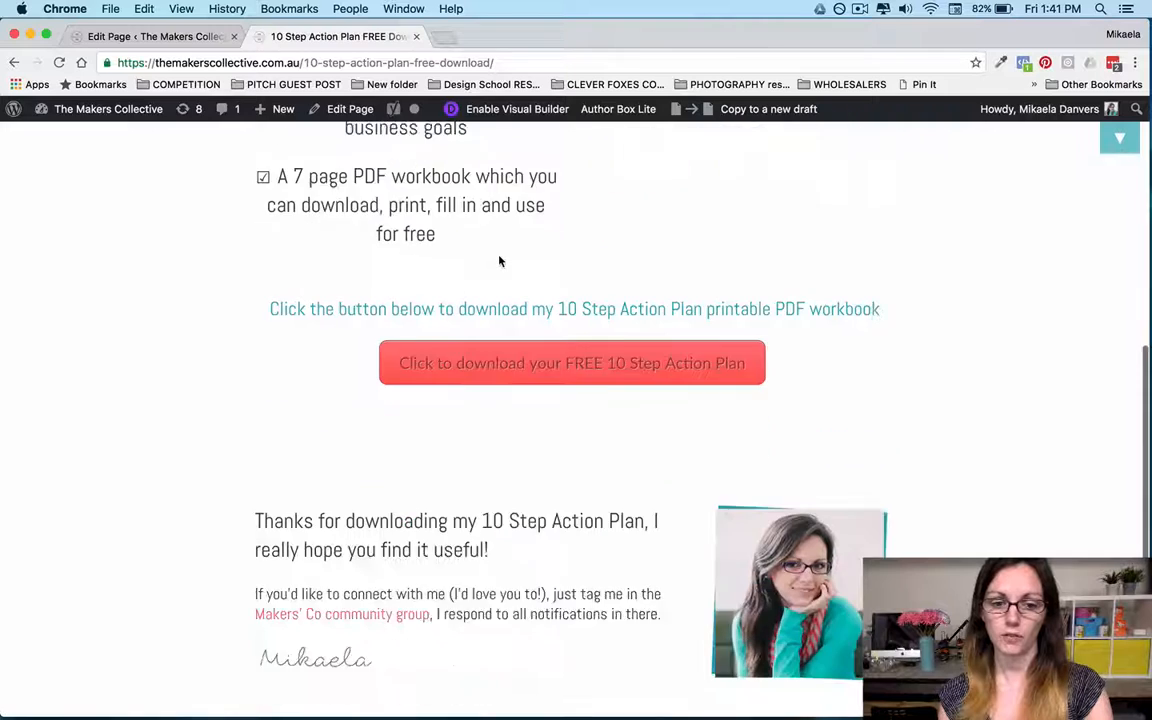
pyautogui.scroll(-1, 500, 260)
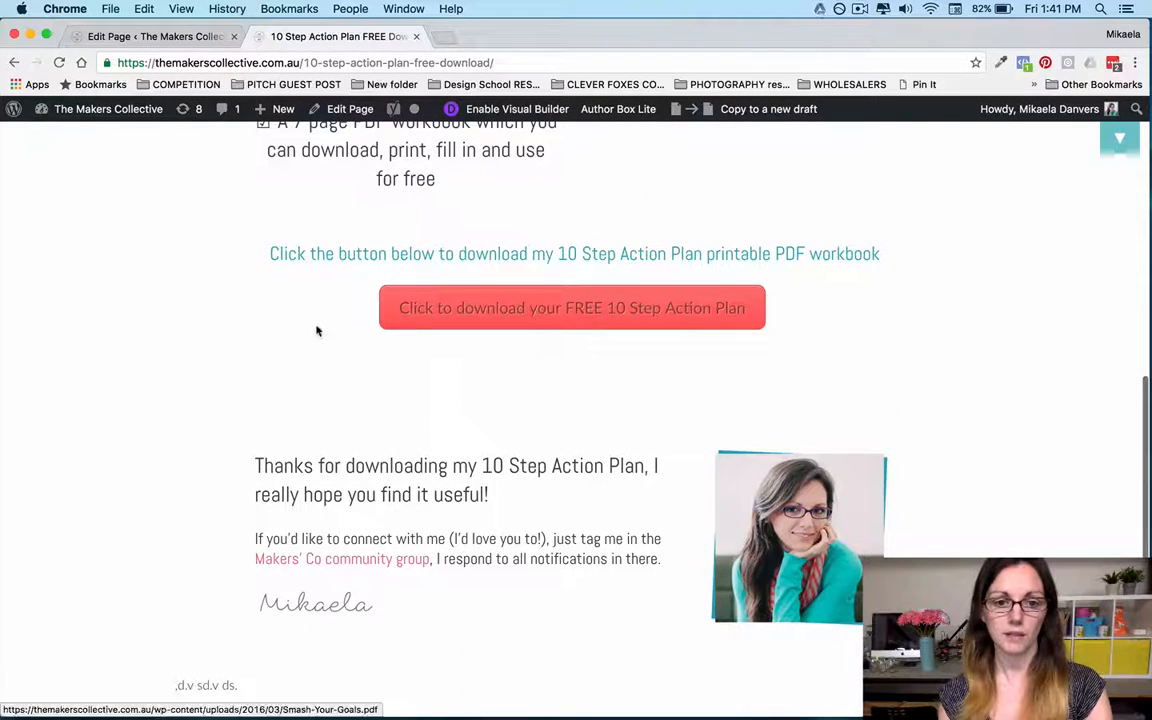